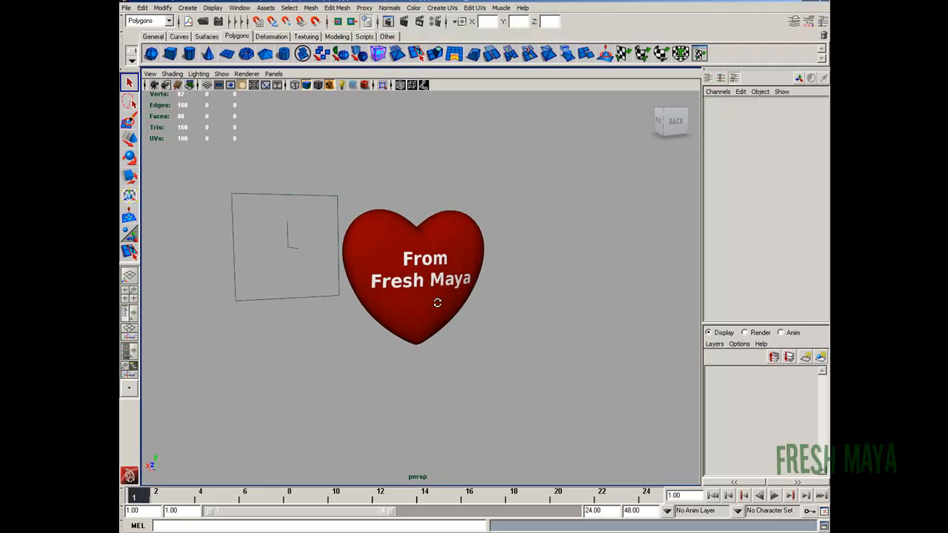
Delete the construction history of the Heart object
{"action": "left_click_drag", "start_coordinate": [492, 324], "coordinate": [515, 311], "text": "alt"}
{"action": "scroll", "coordinate": [514, 312], "scroll_direction": "up", "scroll_amount": 2}
{"action": "left_click", "coordinate": [500, 305]}
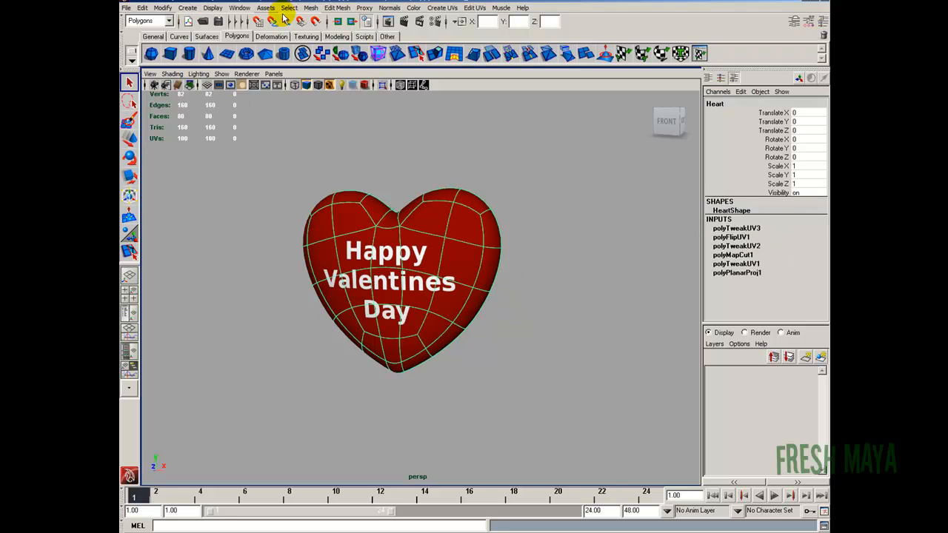
{"action": "left_click", "coordinate": [142, 8]}
{"action": "mouse_move", "coordinate": [256, 130]}
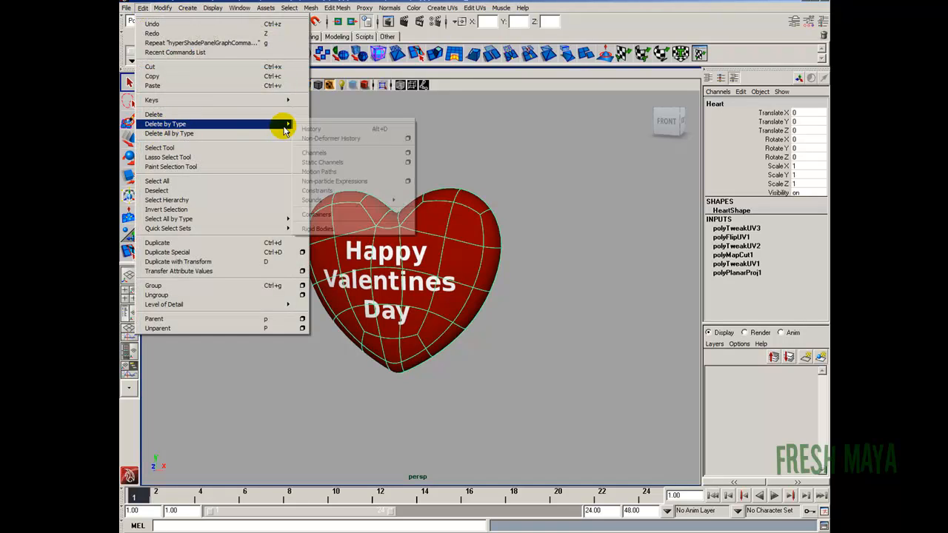
{"action": "left_click", "coordinate": [314, 128]}
Save the scene as a new version named HappyValentines_3 in the scenes folder
{"action": "left_click", "coordinate": [126, 7]}
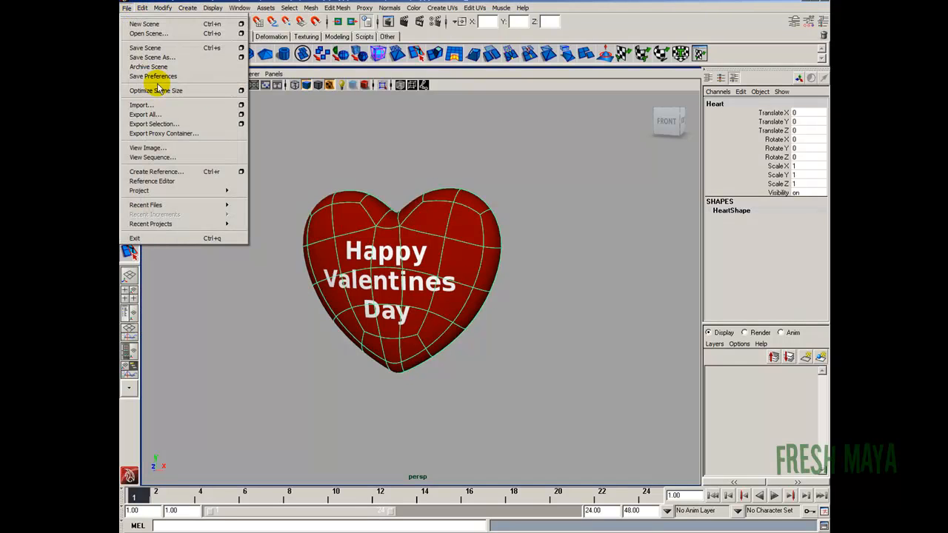
{"action": "left_click", "coordinate": [159, 57]}
{"action": "left_click", "coordinate": [412, 220]}
{"action": "double_click", "coordinate": [467, 369]}
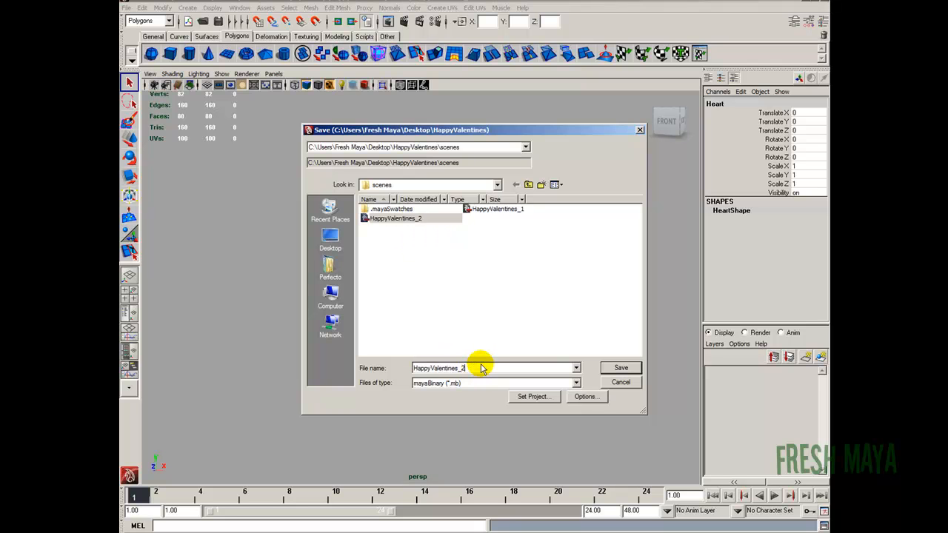
{"action": "key", "text": "BackSpace"}
{"action": "type", "text": "3"}
{"action": "key", "text": "Return"}
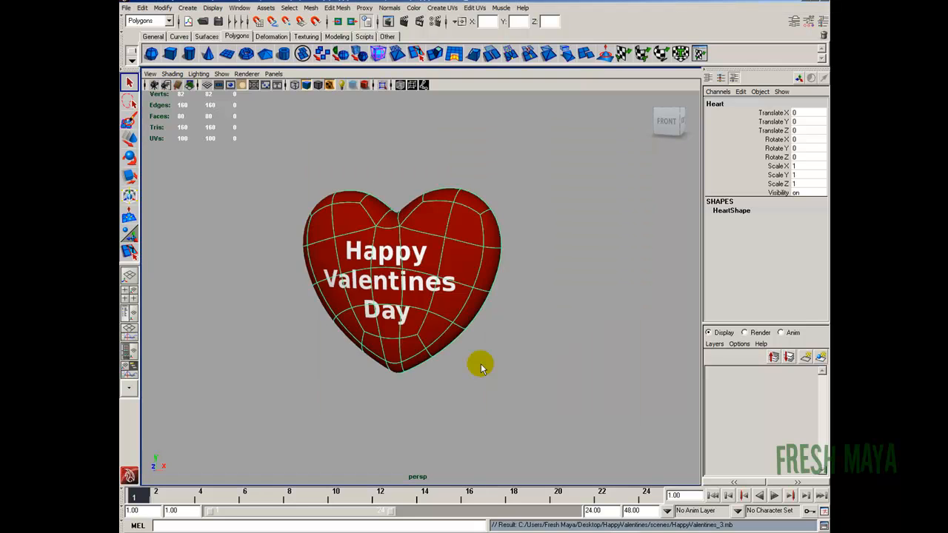
Duplicate the heart, offset the copy about 13.362 along X and set its Rotate Y to 180
{"action": "left_click_drag", "start_coordinate": [480, 367], "coordinate": [380, 295], "text": "alt"}
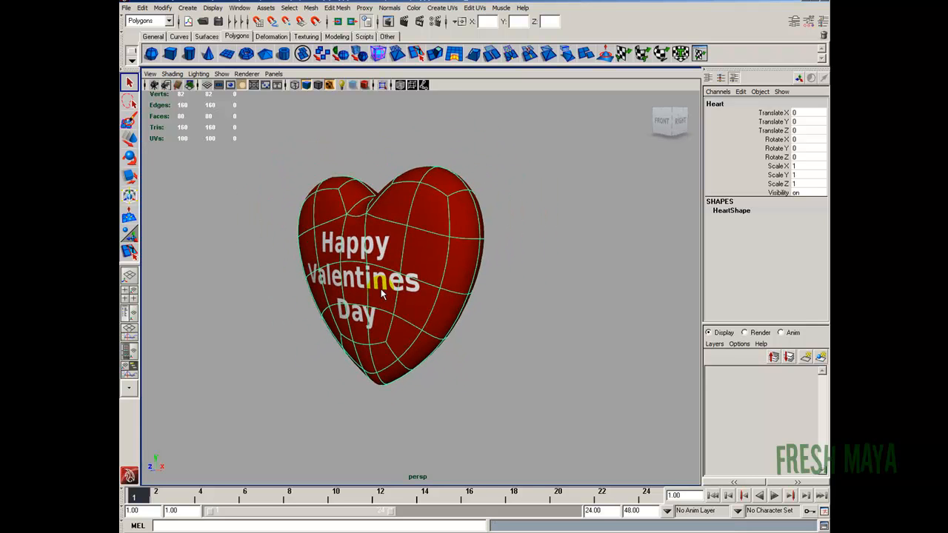
{"action": "key", "text": "ctrl+d"}
{"action": "key", "text": "w"}
{"action": "left_click_drag", "start_coordinate": [392, 281], "coordinate": [438, 298], "text": "alt"}
{"action": "key", "text": "e"}
{"action": "double_click", "coordinate": [803, 149]}
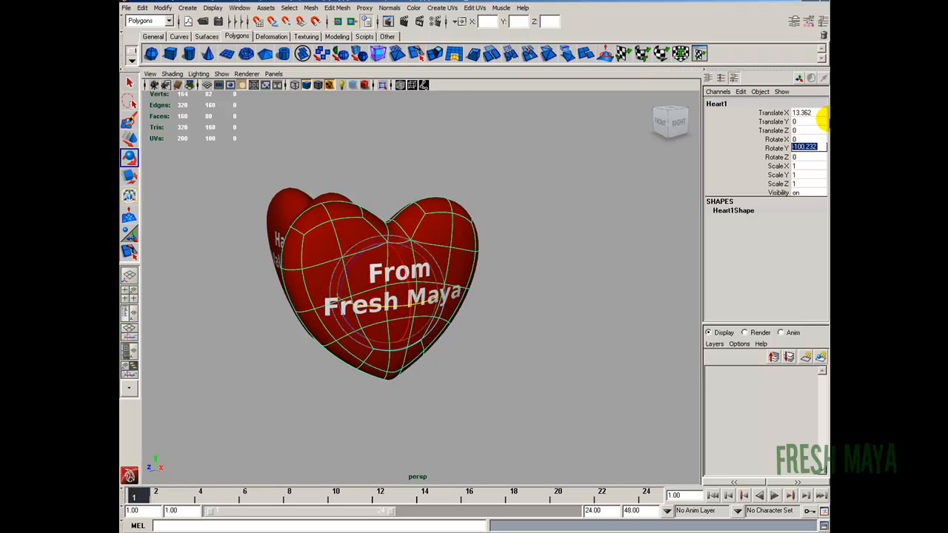
{"action": "type", "text": "180"}
{"action": "key", "text": "Return"}
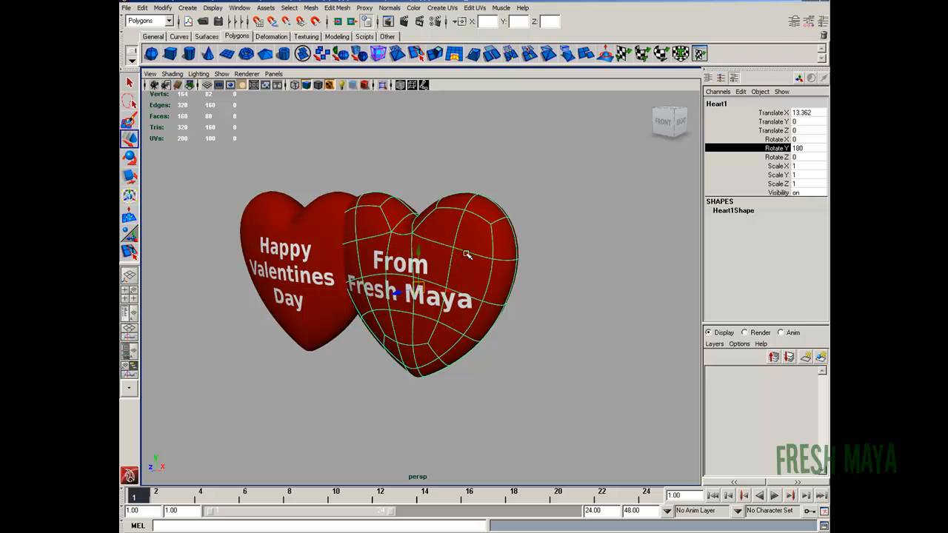
Scale the duplicate heart uniformly to about 0.53 and place it in front of the large heart at about X 7.442, Y -3.054, Z 3.17
{"action": "left_click_drag", "start_coordinate": [419, 289], "coordinate": [392, 296]}
{"action": "left_click_drag", "start_coordinate": [466, 234], "coordinate": [453, 264]}
{"action": "left_click_drag", "start_coordinate": [491, 312], "coordinate": [310, 360], "text": "alt"}
{"action": "left_click_drag", "start_coordinate": [293, 369], "coordinate": [332, 347], "text": "alt"}
{"action": "left_click_drag", "start_coordinate": [446, 285], "coordinate": [442, 290], "text": "alt"}
Lower the small heart in the front view to a Translate Y of about -3.733
{"action": "key", "text": "space"}
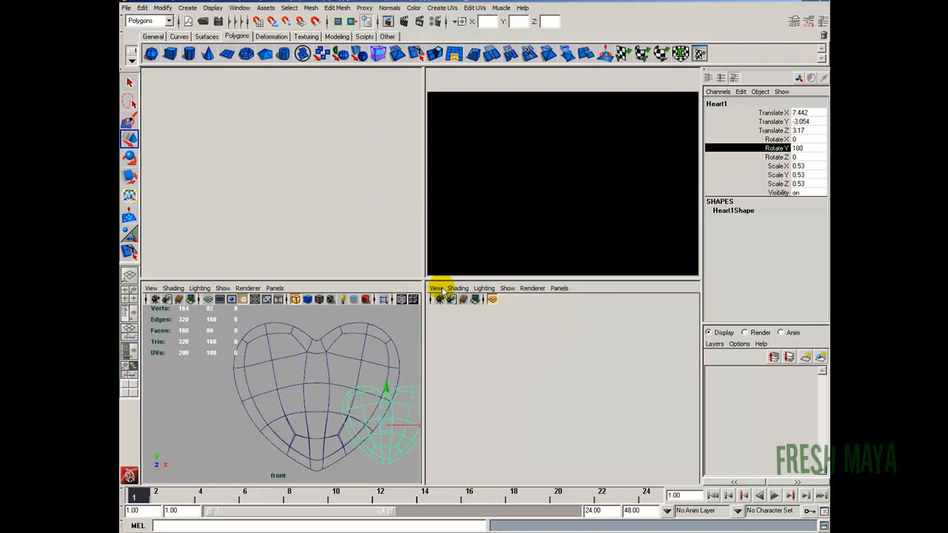
{"action": "key", "text": "space"}
{"action": "middle_click_drag", "start_coordinate": [440, 382], "coordinate": [387, 433], "text": "alt"}
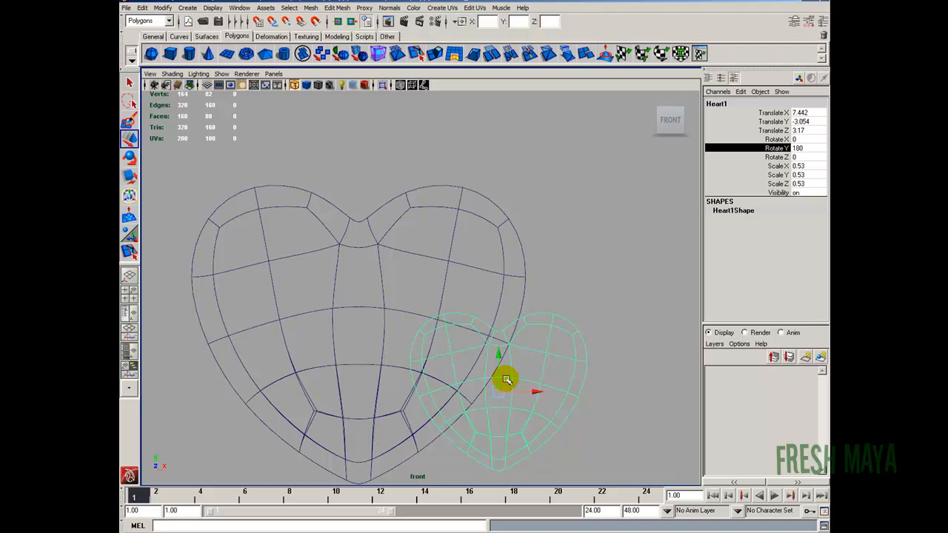
{"action": "left_click_drag", "start_coordinate": [501, 360], "coordinate": [500, 371]}
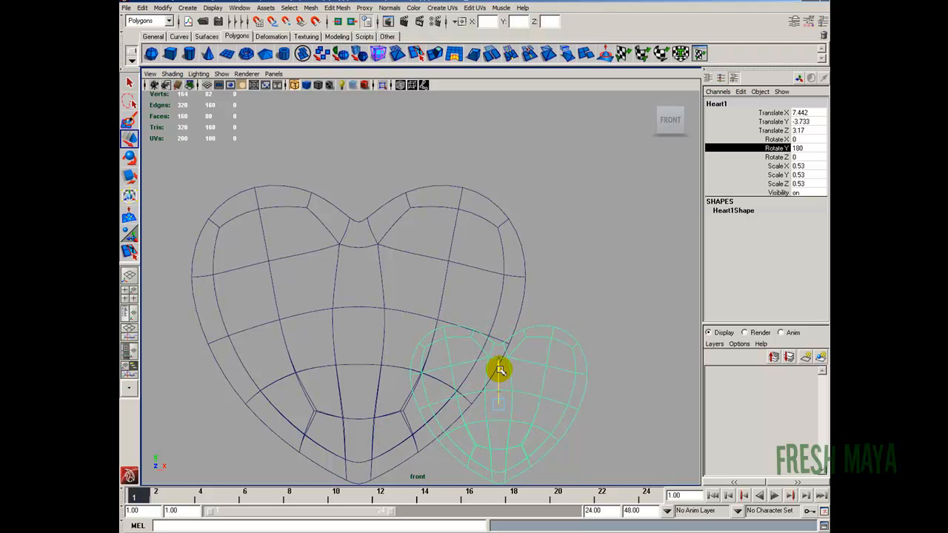
{"action": "left_click", "coordinate": [553, 312]}
Scale the small heart down uniformly to about 0.424 in the perspective view
{"action": "key", "text": "space"}
{"action": "key", "text": "space"}
{"action": "left_click_drag", "start_coordinate": [448, 319], "coordinate": [449, 258], "text": "alt"}
{"action": "left_click", "coordinate": [487, 297]}
{"action": "left_click_drag", "start_coordinate": [489, 318], "coordinate": [465, 320]}
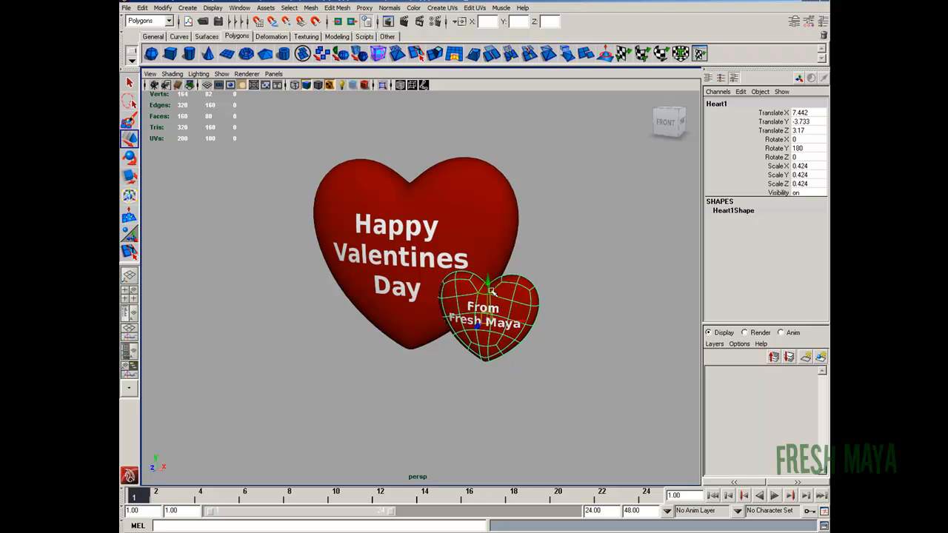
Lower the small heart in the front view to a Translate Y of about -4.565
{"action": "key", "text": "space"}
{"action": "left_click", "coordinate": [324, 416]}
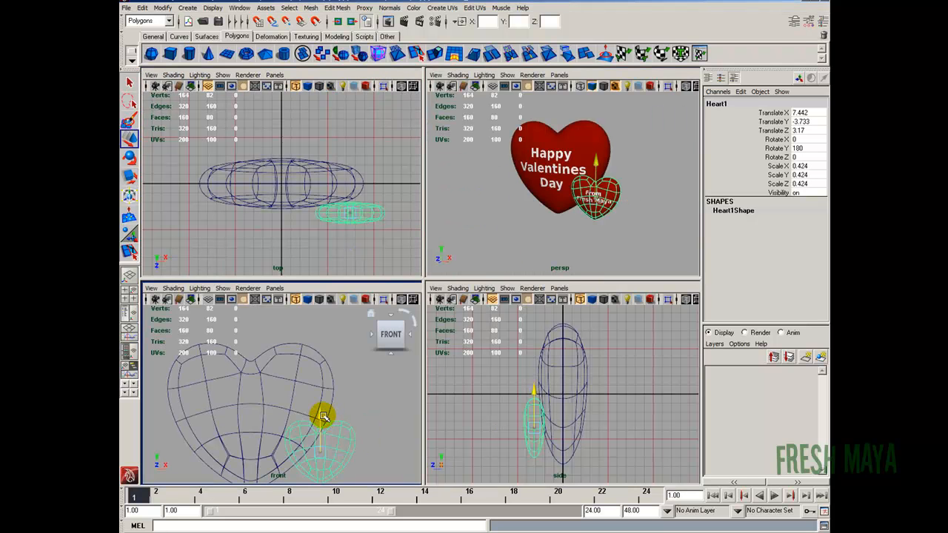
{"action": "key", "text": "w"}
{"action": "mouse_move", "coordinate": [321, 413]}
{"action": "left_mouse_down", "text": "alt"}
{"action": "mouse_move", "coordinate": [339, 403]}
{"action": "mouse_move", "coordinate": [338, 419]}
{"action": "mouse_move", "coordinate": [328, 413]}
{"action": "left_mouse_up", "text": "alt"}
{"action": "left_click_drag", "start_coordinate": [276, 451], "coordinate": [313, 349], "text": "alt"}
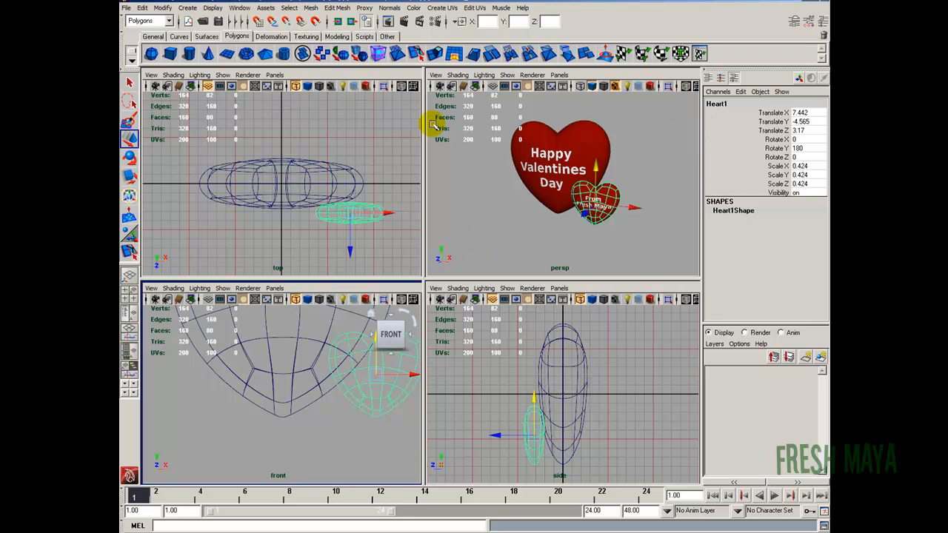
Enlarge the small heart uniformly to about 0.449 and raise it to a Translate Y of about -4.386
{"action": "left_click", "coordinate": [364, 212]}
{"action": "right_click_drag", "start_coordinate": [266, 359], "coordinate": [321, 353], "text": "alt"}
{"action": "middle_click_drag", "start_coordinate": [321, 353], "coordinate": [288, 383], "text": "alt"}
{"action": "middle_click_drag", "start_coordinate": [297, 348], "coordinate": [293, 376], "text": "alt"}
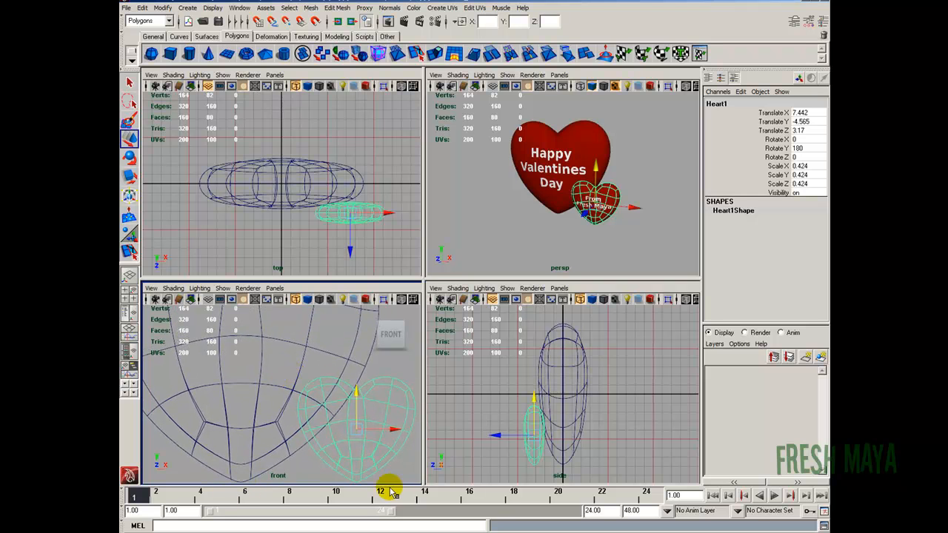
{"action": "middle_click", "coordinate": [567, 383]}
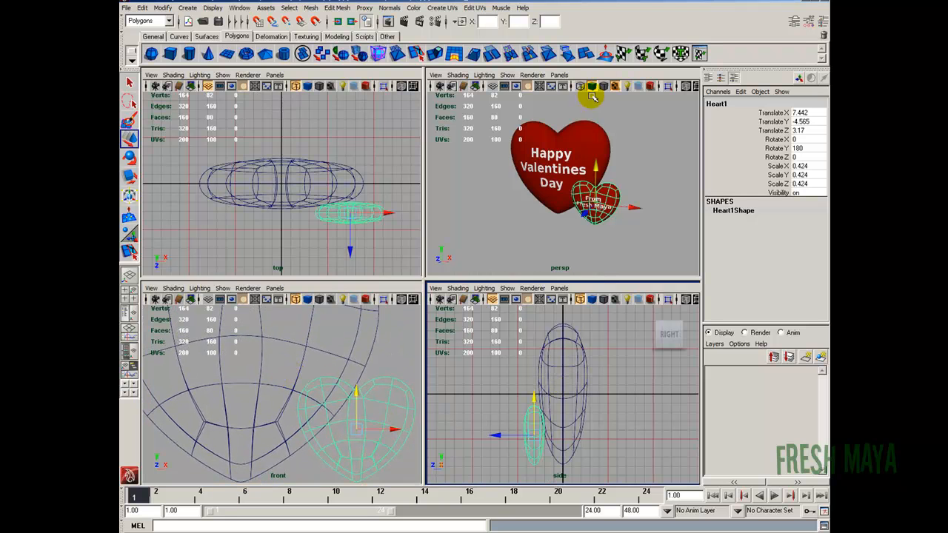
{"action": "right_click_drag", "start_coordinate": [516, 173], "coordinate": [575, 159], "text": "alt"}
{"action": "middle_click_drag", "start_coordinate": [575, 160], "coordinate": [554, 180], "text": "alt"}
{"action": "left_click_drag", "start_coordinate": [554, 180], "coordinate": [591, 175], "text": "alt"}
{"action": "right_click_drag", "start_coordinate": [591, 175], "coordinate": [580, 202], "text": "alt"}
{"action": "middle_click_drag", "start_coordinate": [580, 203], "coordinate": [566, 210], "text": "alt"}
{"action": "key", "text": "r"}
{"action": "left_click_drag", "start_coordinate": [591, 234], "coordinate": [599, 234]}
{"action": "key", "text": "w"}
{"action": "left_click_drag", "start_coordinate": [356, 393], "coordinate": [357, 390]}
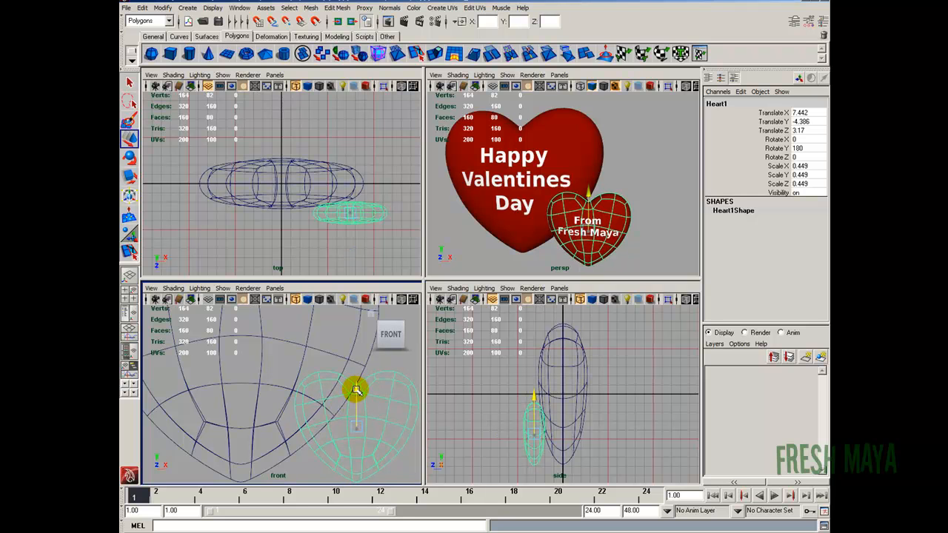
Examine the size and placement of the two hearts together in the perspective view
{"action": "scroll", "coordinate": [587, 220], "scroll_direction": "down", "scroll_amount": 5}
{"action": "left_click", "coordinate": [606, 165]}
{"action": "scroll", "coordinate": [586, 225], "scroll_direction": "up", "scroll_amount": 6}
{"action": "key", "text": "space"}
{"action": "left_click_drag", "start_coordinate": [407, 268], "coordinate": [398, 267], "text": "alt"}
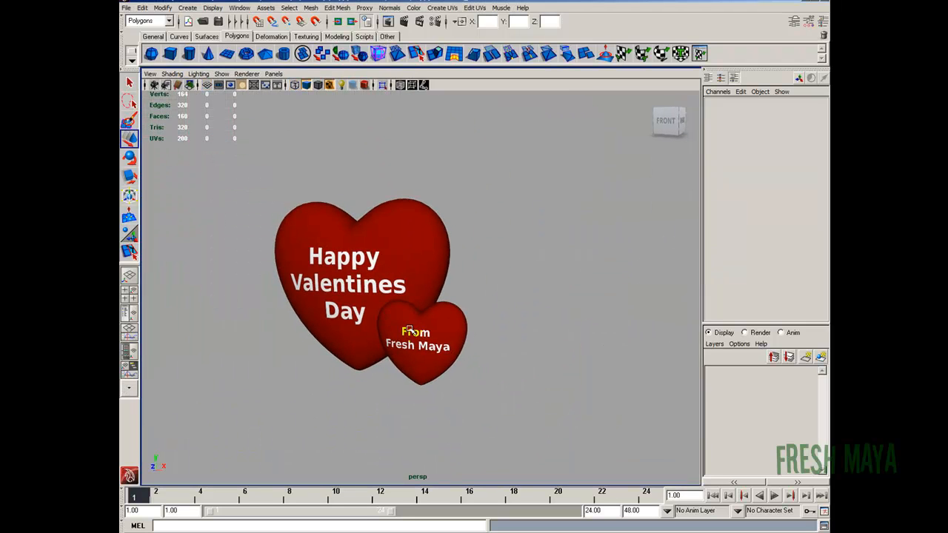
{"action": "left_click", "coordinate": [414, 331]}
{"action": "left_click_drag", "start_coordinate": [393, 314], "coordinate": [353, 321], "text": "alt"}
{"action": "scroll", "coordinate": [356, 320], "scroll_direction": "up", "scroll_amount": 3}
{"action": "left_click", "coordinate": [480, 286]}
{"action": "scroll", "coordinate": [394, 302], "scroll_direction": "up", "scroll_amount": 3}
{"action": "middle_click_drag", "start_coordinate": [393, 302], "coordinate": [412, 294], "text": "alt"}
{"action": "right_click_drag", "start_coordinate": [412, 294], "coordinate": [415, 291], "text": "alt"}
{"action": "middle_click_drag", "start_coordinate": [415, 291], "coordinate": [417, 301], "text": "alt"}
{"action": "right_click_drag", "start_coordinate": [417, 301], "coordinate": [428, 308], "text": "alt"}
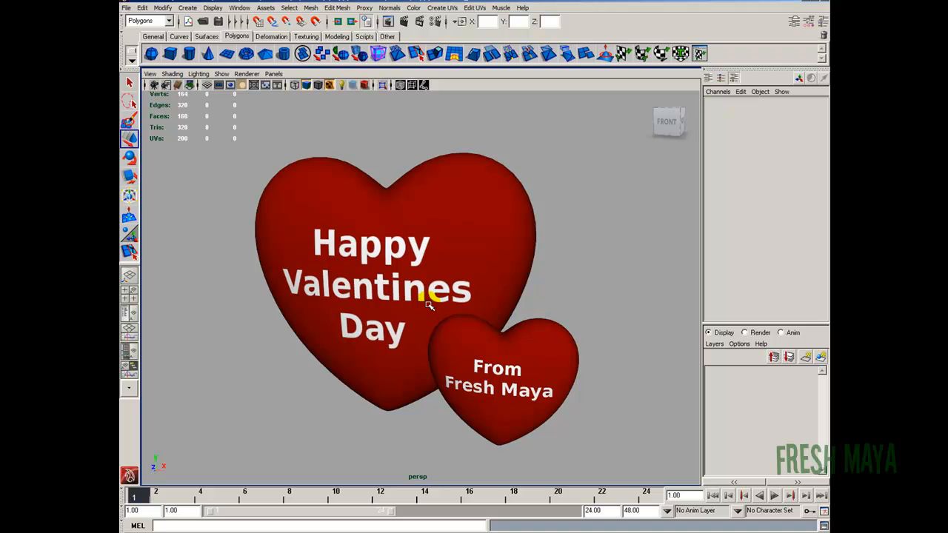
Nudge the small heart slightly toward the large heart along Z, checking it from the side and front
{"action": "left_click_drag", "start_coordinate": [430, 303], "coordinate": [365, 315], "text": "alt"}
{"action": "left_click", "coordinate": [323, 381]}
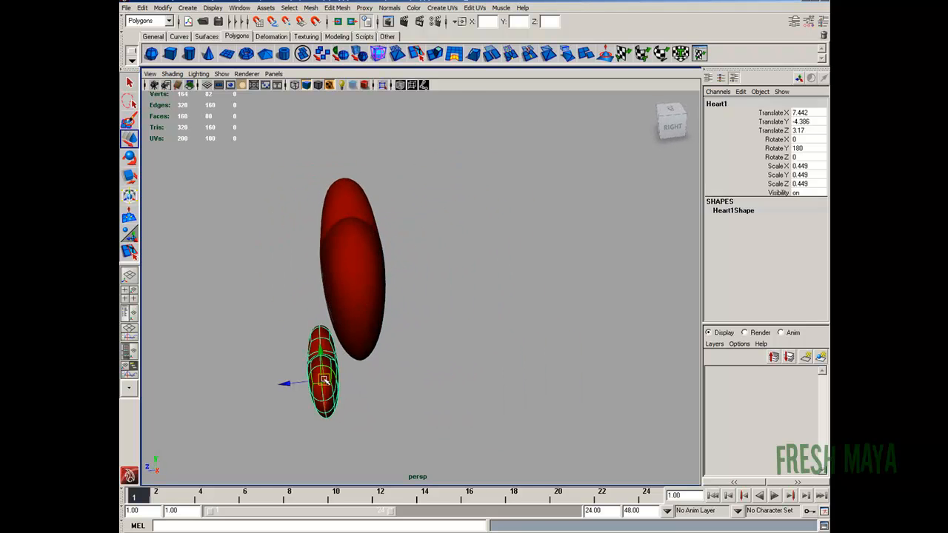
{"action": "left_click_drag", "start_coordinate": [299, 382], "coordinate": [301, 381]}
{"action": "left_click", "coordinate": [424, 251]}
{"action": "left_click_drag", "start_coordinate": [367, 285], "coordinate": [421, 305], "text": "alt"}
{"action": "scroll", "coordinate": [479, 286], "scroll_direction": "down", "scroll_amount": 2}
{"action": "scroll", "coordinate": [399, 315], "scroll_direction": "up", "scroll_amount": 2}
{"action": "middle_click_drag", "start_coordinate": [408, 322], "coordinate": [398, 313], "text": "alt"}
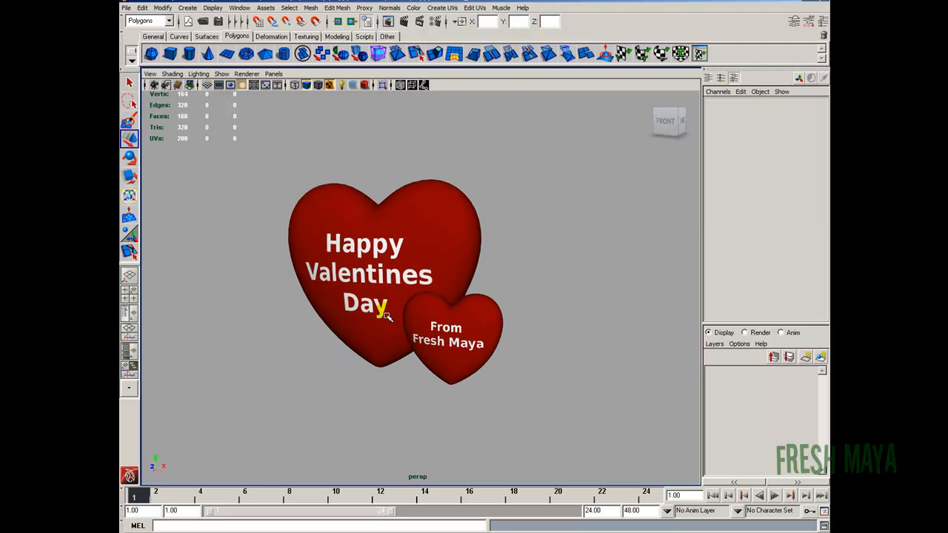
{"action": "scroll", "coordinate": [399, 316], "scroll_direction": "up", "scroll_amount": 2}
{"action": "left_click_drag", "start_coordinate": [399, 315], "coordinate": [403, 294], "text": "alt"}
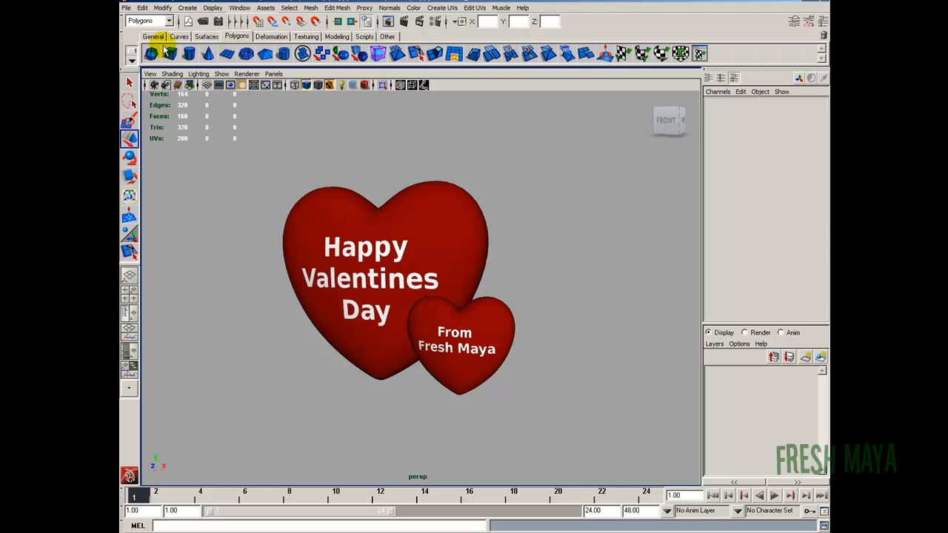
Create a polygon plane at the origin and scale it uniformly to about 7.887
{"action": "left_click", "coordinate": [227, 54]}
{"action": "scroll", "coordinate": [410, 297], "scroll_direction": "down", "scroll_amount": 2}
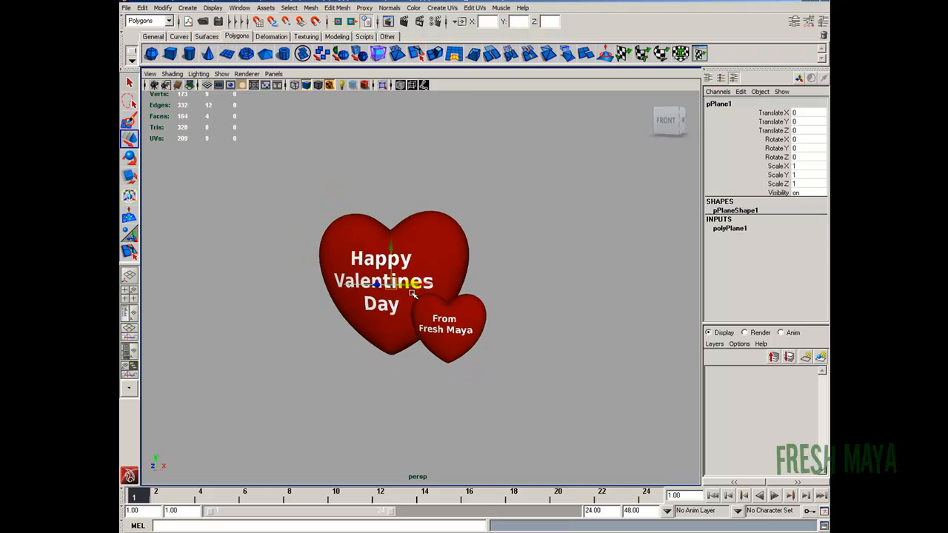
{"action": "left_click_drag", "start_coordinate": [417, 247], "coordinate": [663, 361], "text": "alt"}
{"action": "right_click_drag", "start_coordinate": [391, 343], "coordinate": [369, 343], "text": "alt"}
{"action": "left_click_drag", "start_coordinate": [406, 299], "coordinate": [452, 314]}
Move the plane down beneath the hearts to a Translate Y of about -10.998
{"action": "left_click_drag", "start_coordinate": [486, 351], "coordinate": [364, 305], "text": "alt"}
{"action": "right_click_drag", "start_coordinate": [443, 326], "coordinate": [386, 342], "text": "alt"}
{"action": "left_click_drag", "start_coordinate": [385, 342], "coordinate": [385, 326], "text": "alt"}
{"action": "left_click_drag", "start_coordinate": [392, 247], "coordinate": [393, 291]}
Raise the plane in the front view to meet the hearts' lower tips, at a Translate Y of about -7.981
{"action": "key", "text": "space"}
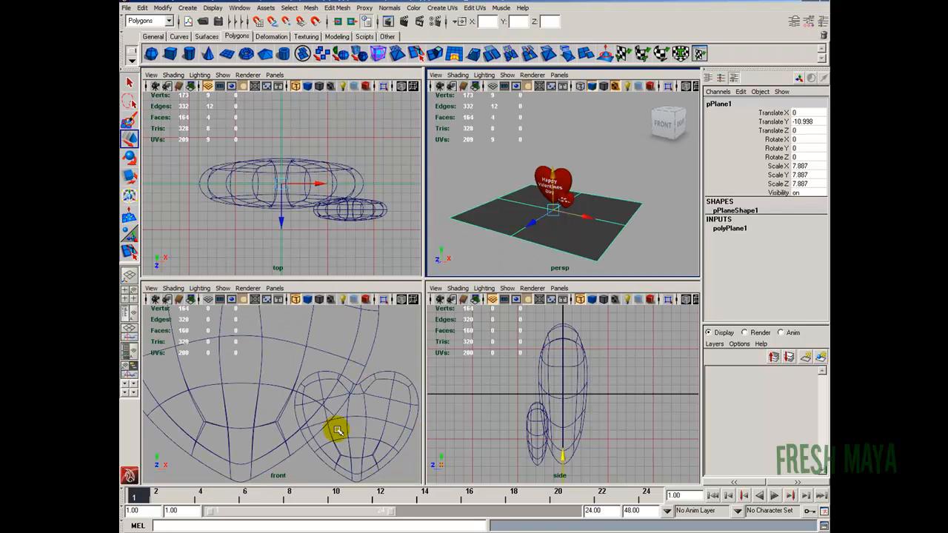
{"action": "key", "text": "space"}
{"action": "middle_click_drag", "start_coordinate": [373, 388], "coordinate": [378, 328], "text": "alt"}
{"action": "left_click_drag", "start_coordinate": [353, 402], "coordinate": [368, 327]}
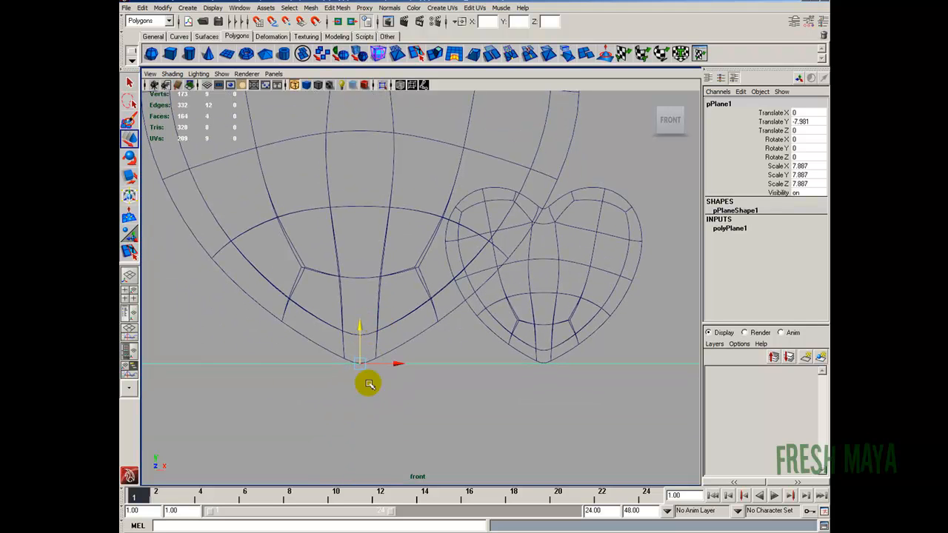
{"action": "middle_click_drag", "start_coordinate": [461, 337], "coordinate": [464, 349], "text": "alt"}
Create a Use Background material in the Hypershade
{"action": "key", "text": "space"}
{"action": "key", "text": "space"}
{"action": "left_click_drag", "start_coordinate": [315, 332], "coordinate": [469, 262], "text": "alt"}
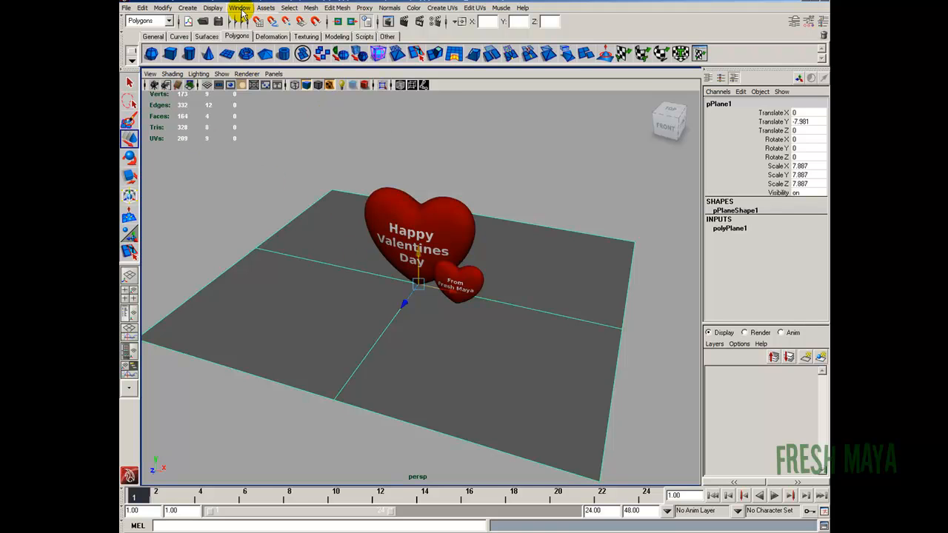
{"action": "left_click", "coordinate": [241, 8]}
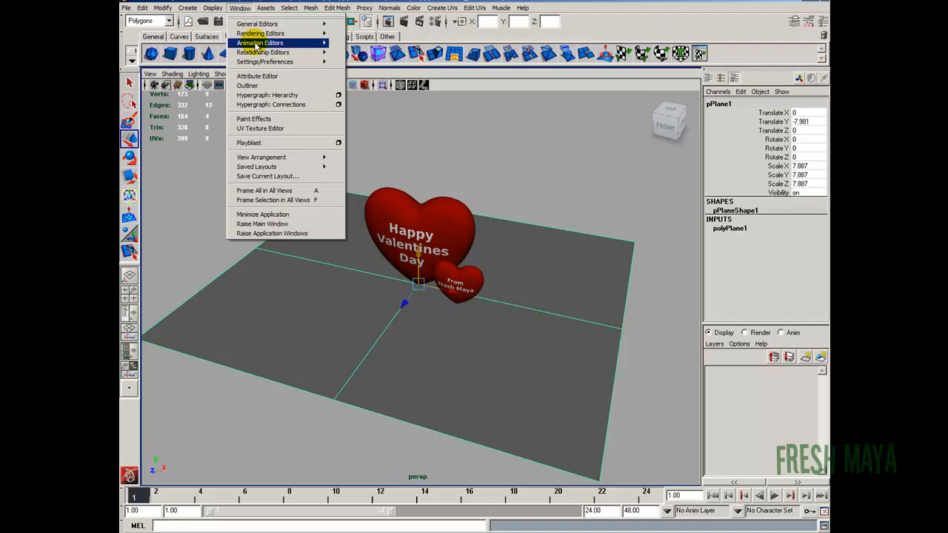
{"action": "mouse_move", "coordinate": [255, 34]}
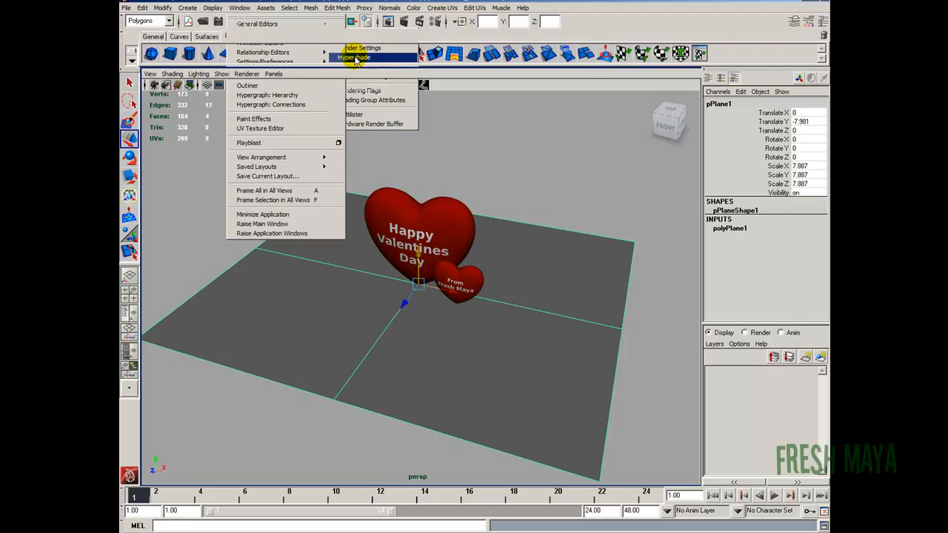
{"action": "left_click", "coordinate": [348, 57]}
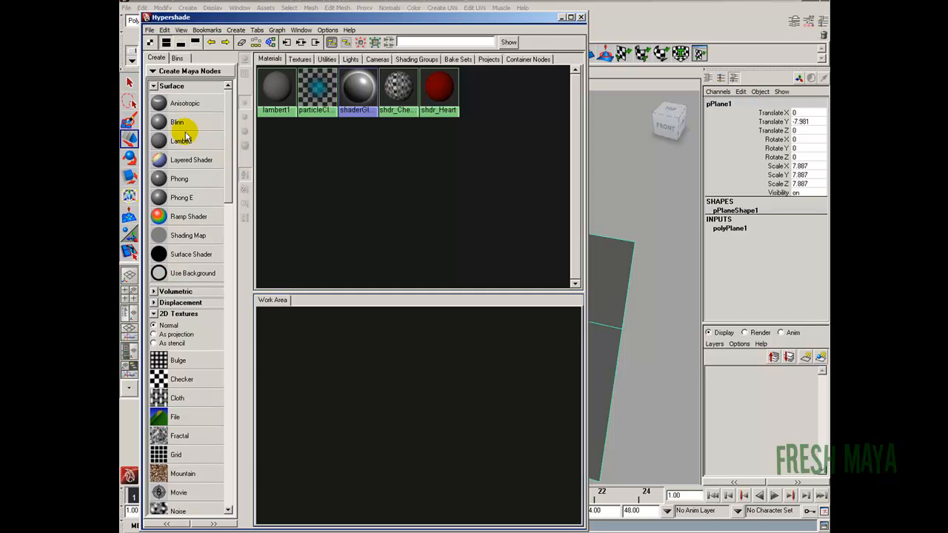
{"action": "left_click", "coordinate": [189, 273]}
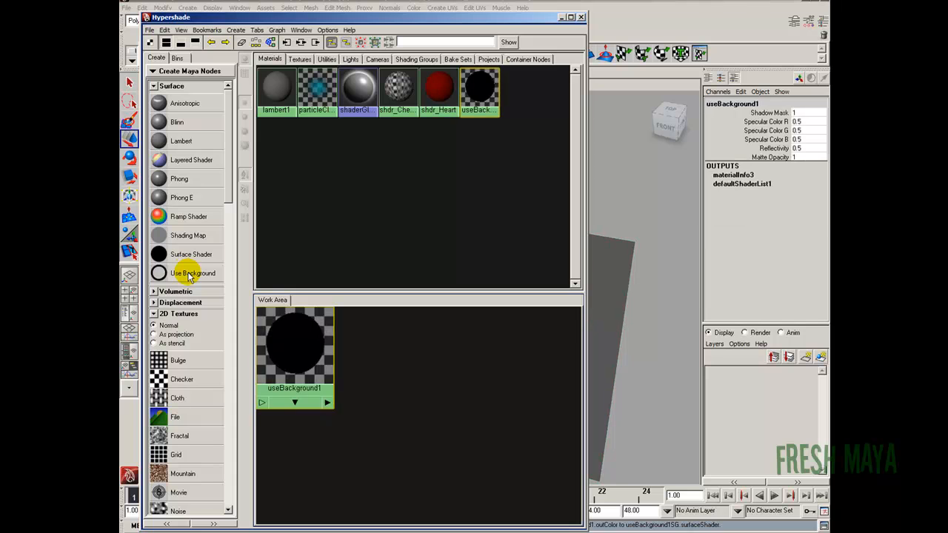
Set the Use Background material's Reflectivity to 0 and its Reflection Limit to 0
{"action": "left_click_drag", "start_coordinate": [305, 366], "coordinate": [370, 397]}
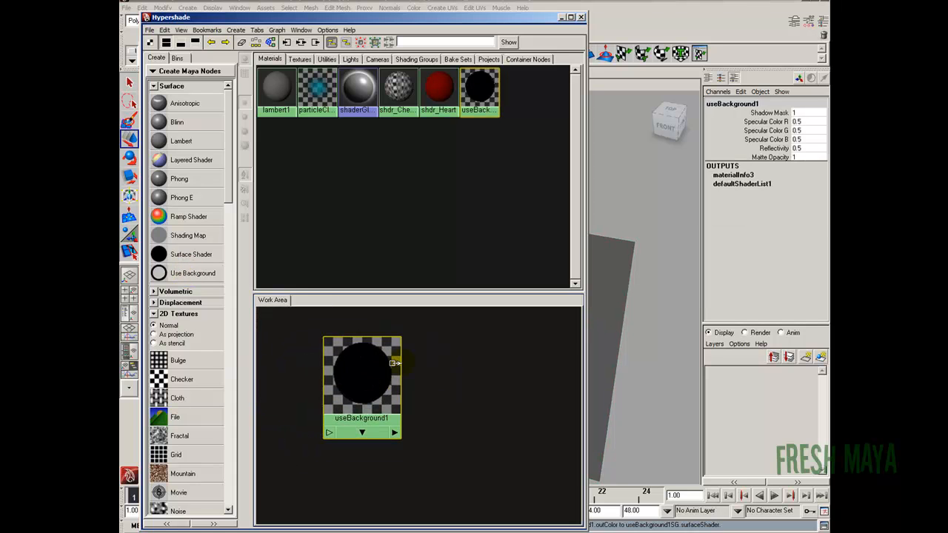
{"action": "double_click", "coordinate": [377, 379]}
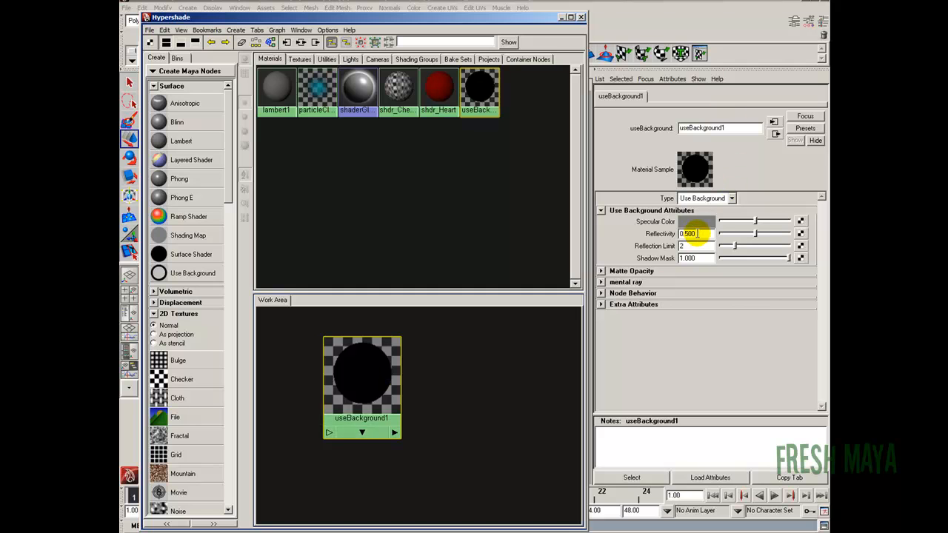
{"action": "left_click", "coordinate": [689, 233]}
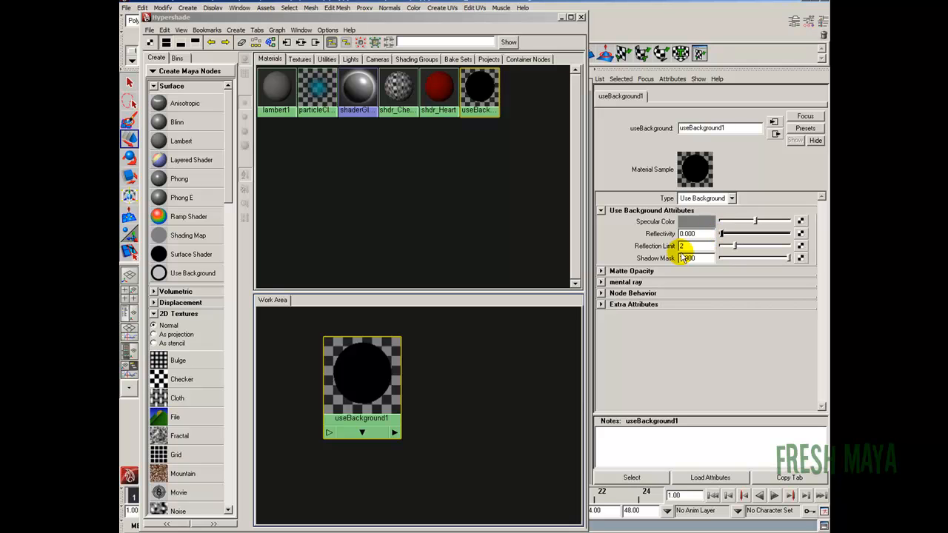
{"action": "left_click_drag", "start_coordinate": [735, 246], "coordinate": [689, 247]}
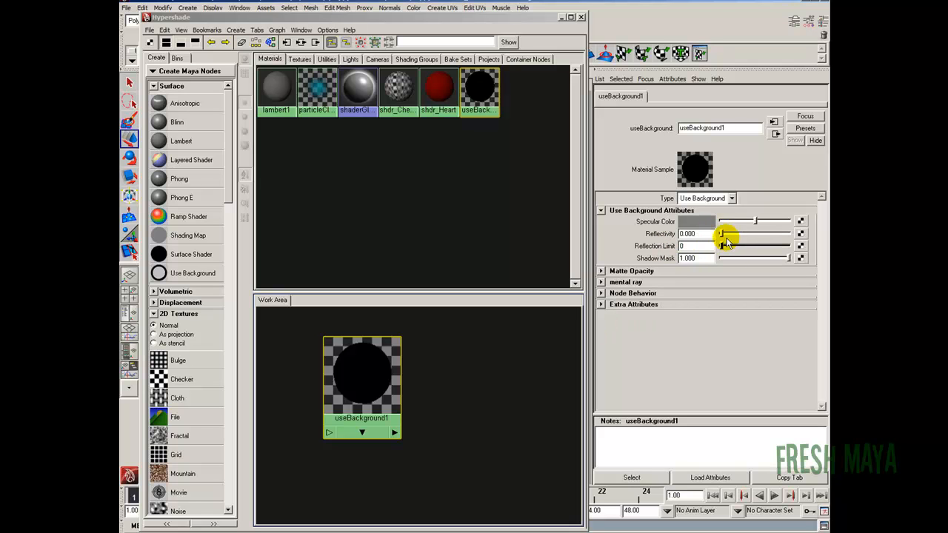
Assign the Use Background material to the ground plane beneath the hearts
{"action": "left_click_drag", "start_coordinate": [483, 17], "coordinate": [815, 8]}
{"action": "middle_click_drag", "start_coordinate": [681, 366], "coordinate": [506, 367]}
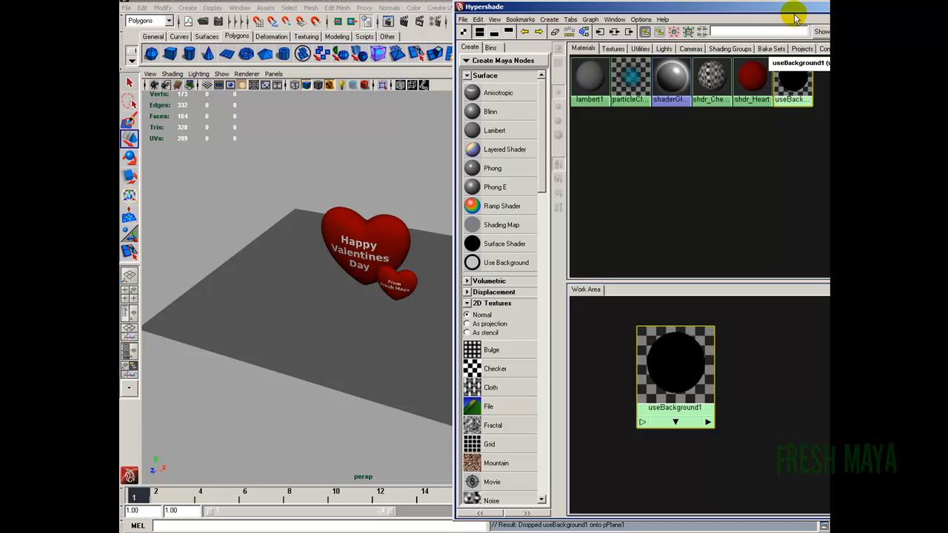
Close the Hypershade and bring back the Channel Box beside the perspective view of the hearts
{"action": "left_click_drag", "start_coordinate": [794, 9], "coordinate": [666, 25]}
{"action": "left_click", "coordinate": [770, 24]}
{"action": "right_click_drag", "start_coordinate": [324, 314], "coordinate": [377, 307], "text": "alt"}
{"action": "left_click", "coordinate": [823, 23]}
{"action": "left_click_drag", "start_coordinate": [523, 248], "coordinate": [443, 319], "text": "alt"}
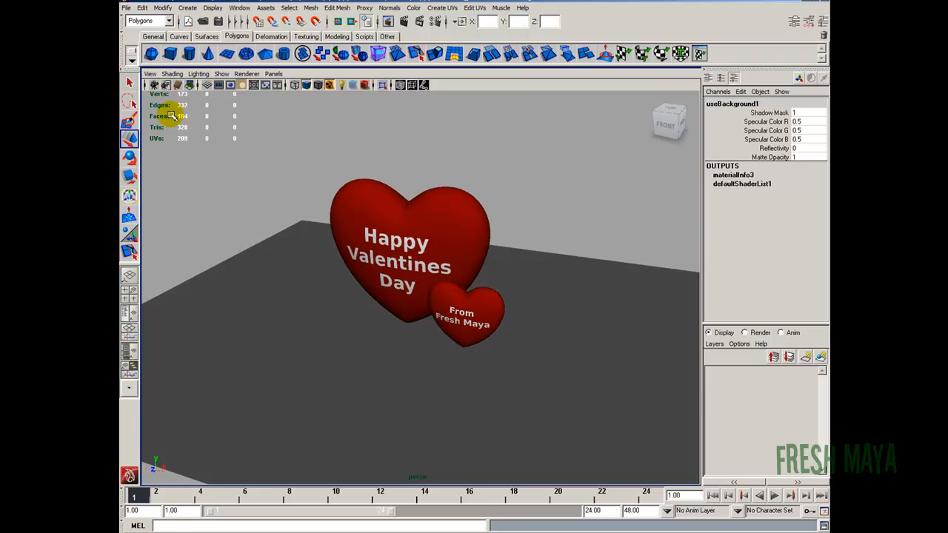
Set the perspective camera's environment Background Color to white and return to the Channel Box
{"action": "left_click", "coordinate": [149, 74]}
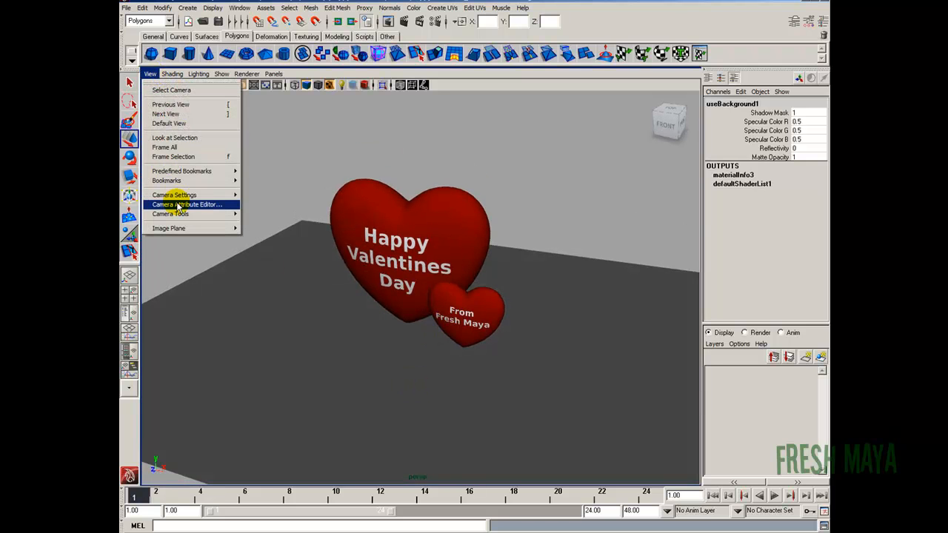
{"action": "left_click", "coordinate": [200, 208]}
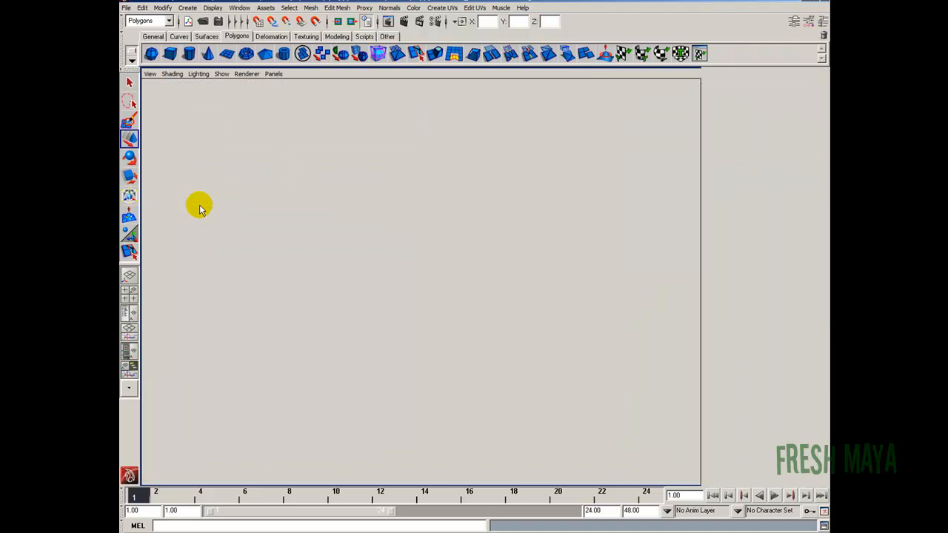
{"action": "left_click_drag", "start_coordinate": [821, 216], "coordinate": [824, 339]}
{"action": "left_click", "coordinate": [601, 329]}
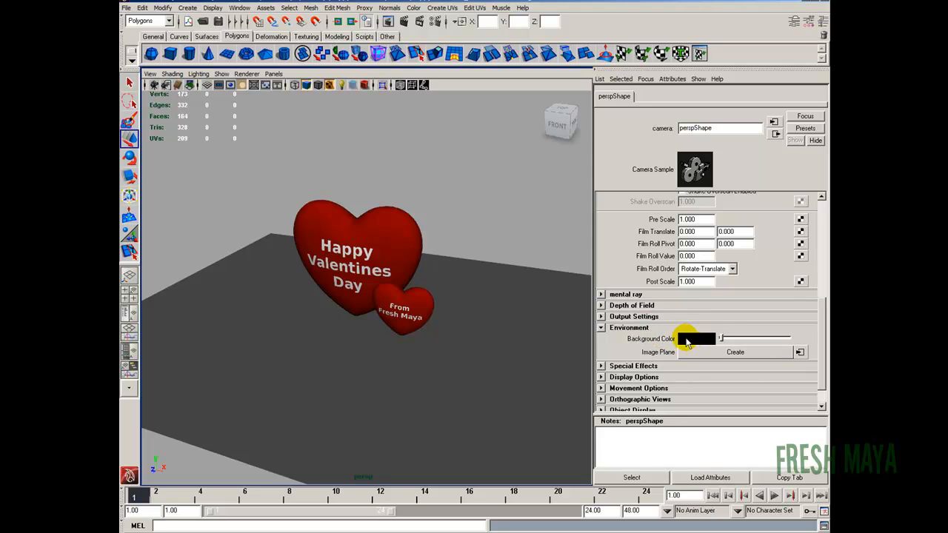
{"action": "left_click_drag", "start_coordinate": [724, 339], "coordinate": [789, 338]}
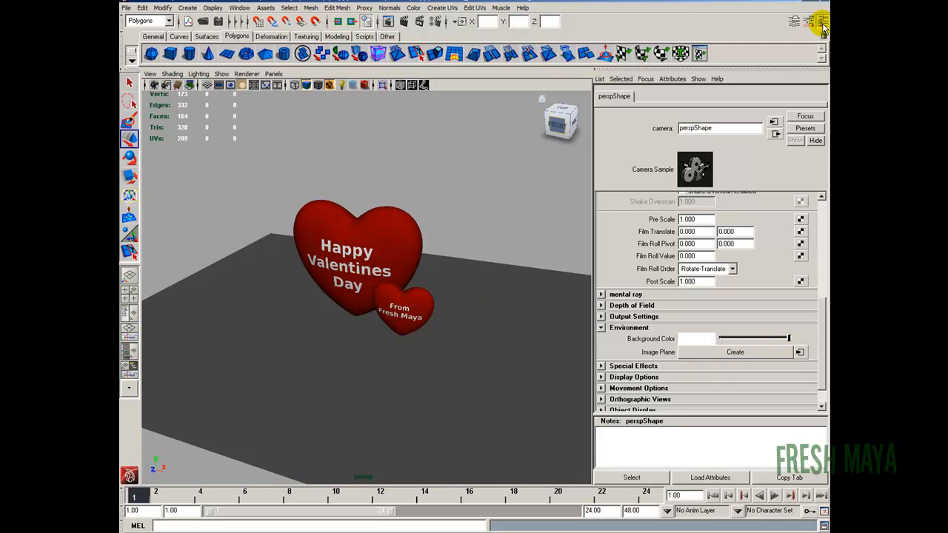
{"action": "left_click", "coordinate": [824, 24]}
Turn on the Resolution Gate for the perspective camera and frame both hearts inside it
{"action": "mouse_move", "coordinate": [474, 230]}
{"action": "right_mouse_down", "text": "alt"}
{"action": "mouse_move", "coordinate": [388, 259]}
{"action": "mouse_move", "coordinate": [483, 242]}
{"action": "right_mouse_up", "text": "alt"}
{"action": "middle_click_drag", "start_coordinate": [482, 241], "coordinate": [352, 261], "text": "alt"}
{"action": "right_click_drag", "start_coordinate": [352, 261], "coordinate": [346, 153], "text": "alt"}
{"action": "left_click", "coordinate": [150, 73]}
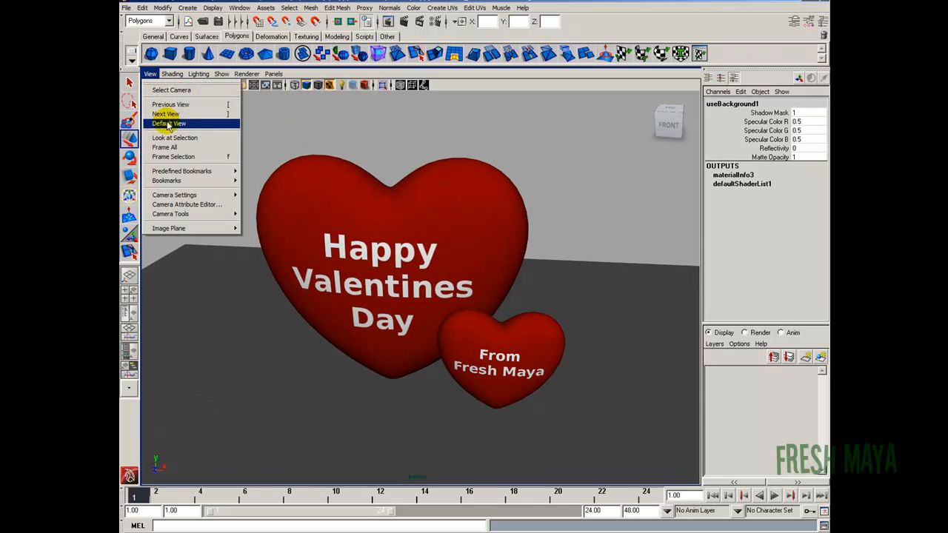
{"action": "mouse_move", "coordinate": [186, 195]}
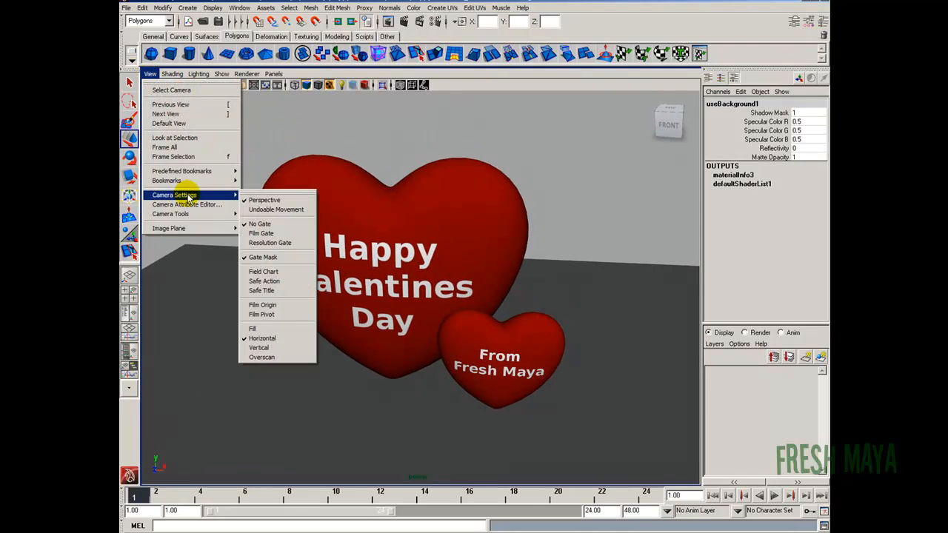
{"action": "left_click", "coordinate": [271, 243]}
{"action": "left_click_drag", "start_coordinate": [299, 296], "coordinate": [368, 289], "text": "alt"}
Rotate the small heart to a Rotate Y of about 168.388 and the large heart to about 4.411
{"action": "left_click", "coordinate": [474, 346]}
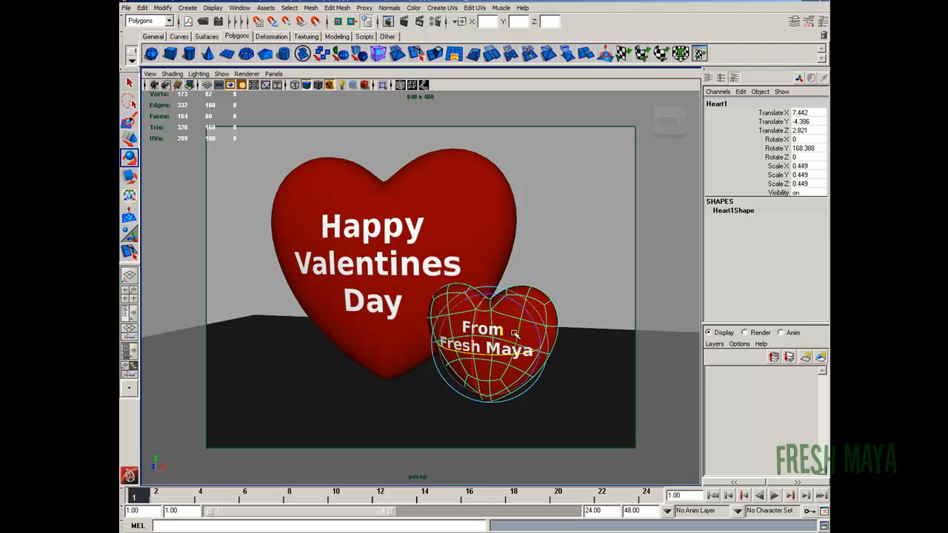
{"action": "left_click", "coordinate": [421, 286]}
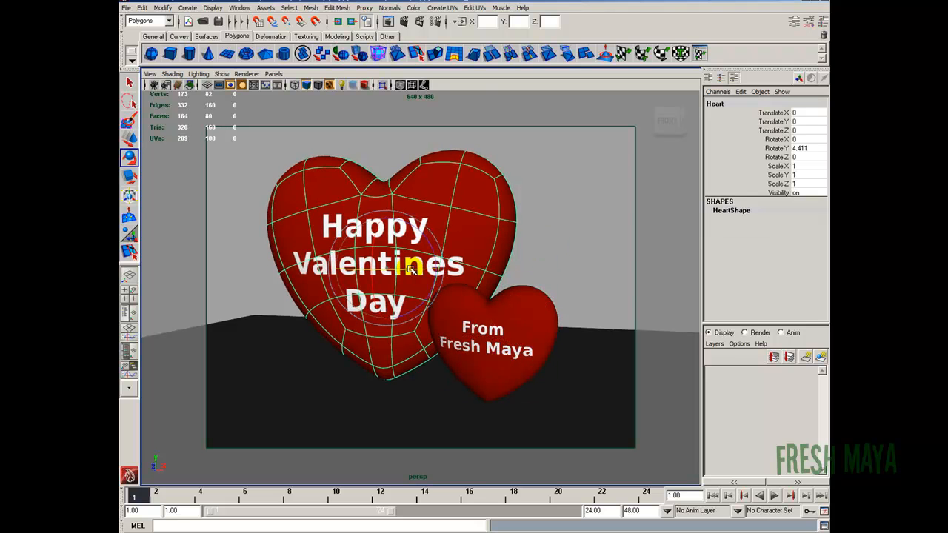
{"action": "left_click", "coordinate": [519, 269]}
{"action": "left_click_drag", "start_coordinate": [518, 269], "coordinate": [482, 300], "text": "alt"}
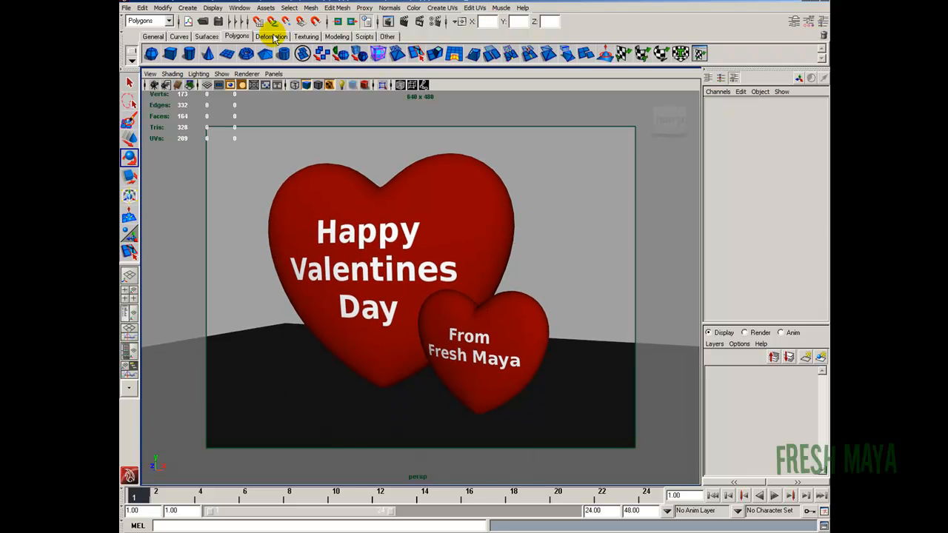
Save the current perspective camera view as a bookmark named RenderAngle1
{"action": "left_click", "coordinate": [149, 73]}
{"action": "mouse_move", "coordinate": [205, 186]}
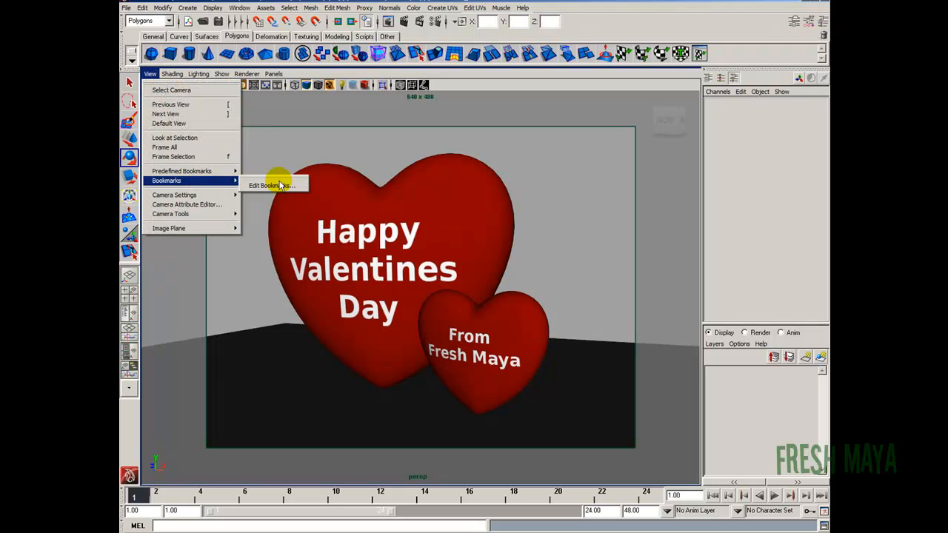
{"action": "left_click", "coordinate": [274, 185]}
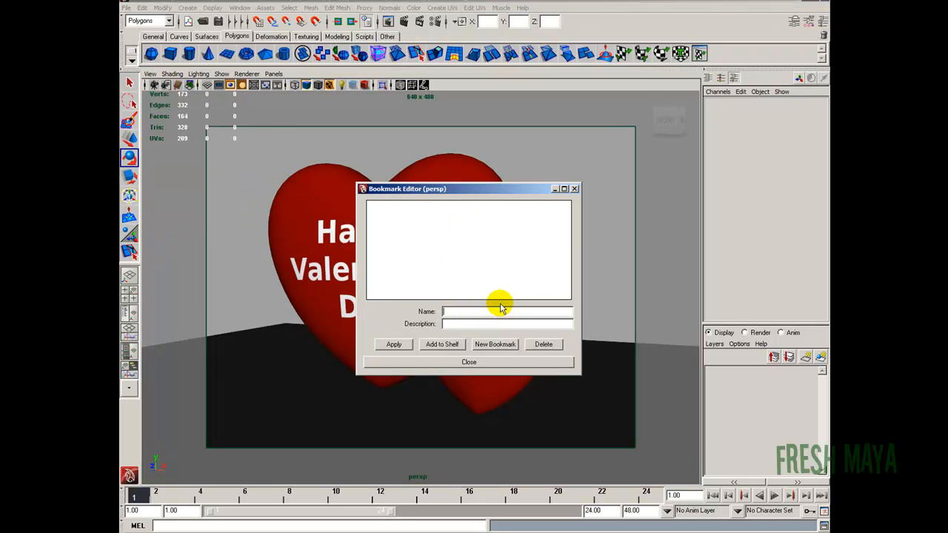
{"action": "left_click", "coordinate": [500, 311]}
{"action": "type", "text": "RenderAng"}
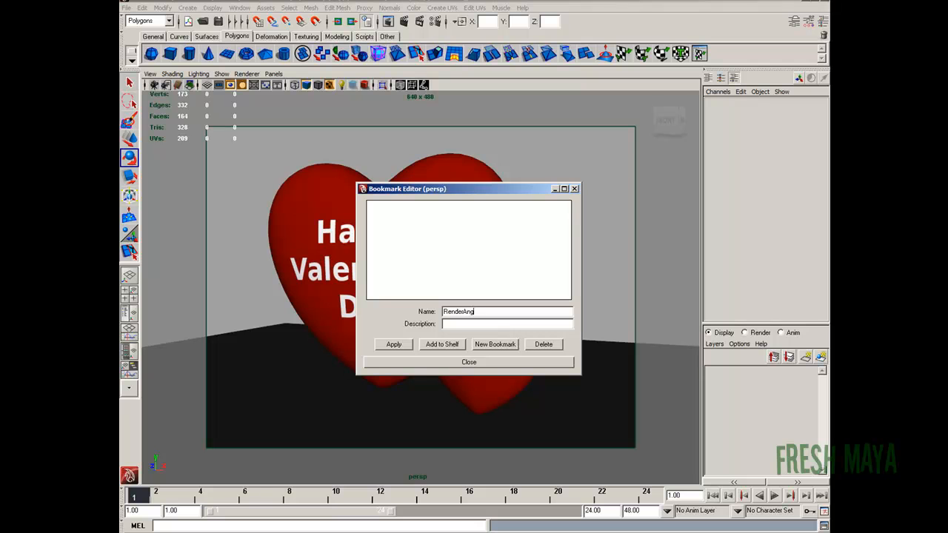
{"action": "type", "text": "le1"}
{"action": "key", "text": "Return"}
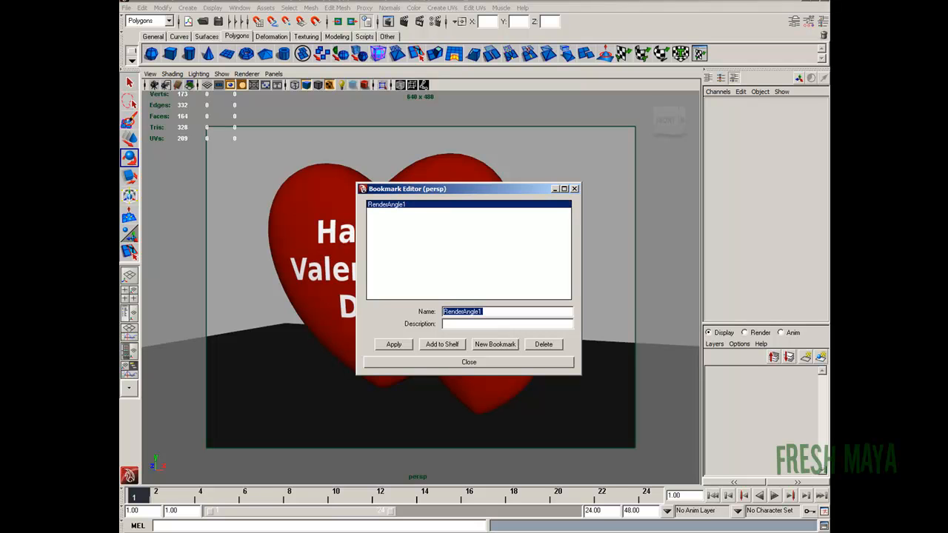
{"action": "left_click", "coordinate": [476, 364]}
Test the RenderAngle1 bookmark by moving the camera away and restoring the saved view
{"action": "right_click_drag", "start_coordinate": [441, 345], "coordinate": [288, 291], "text": "alt"}
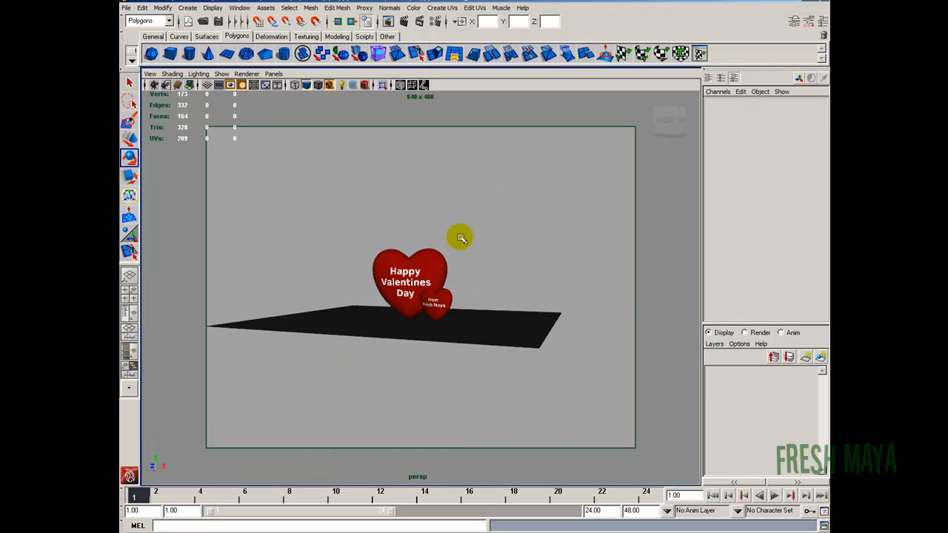
{"action": "left_click_drag", "start_coordinate": [288, 290], "coordinate": [279, 237], "text": "alt"}
{"action": "left_click", "coordinate": [152, 73]}
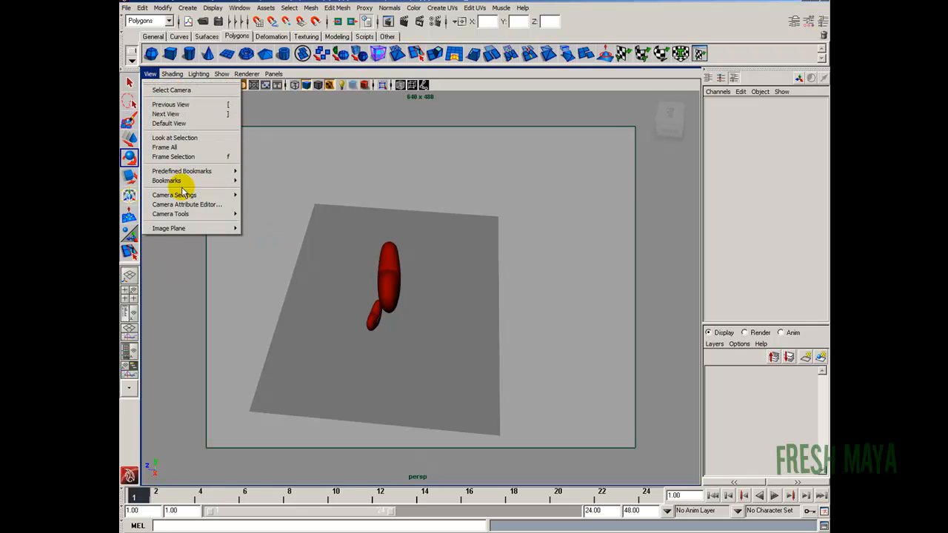
{"action": "mouse_move", "coordinate": [182, 182]}
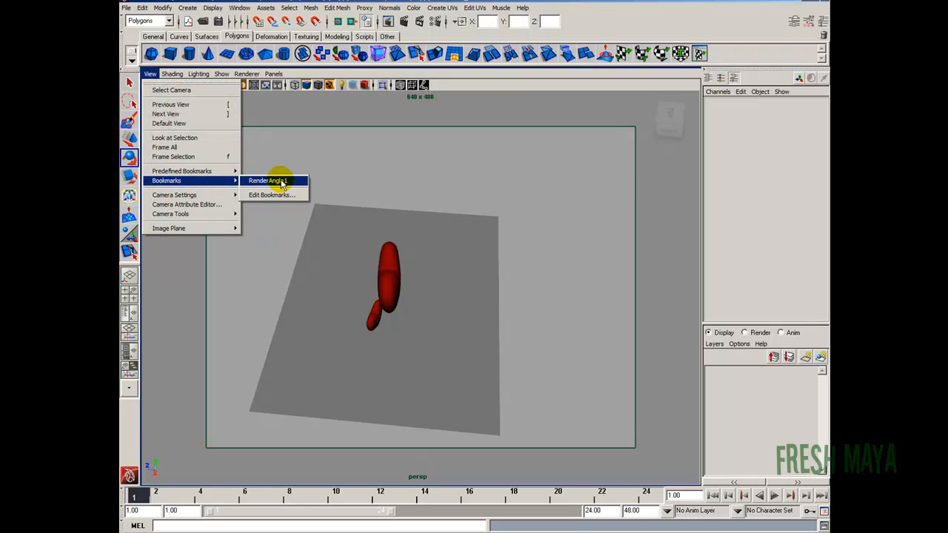
{"action": "left_click", "coordinate": [286, 183]}
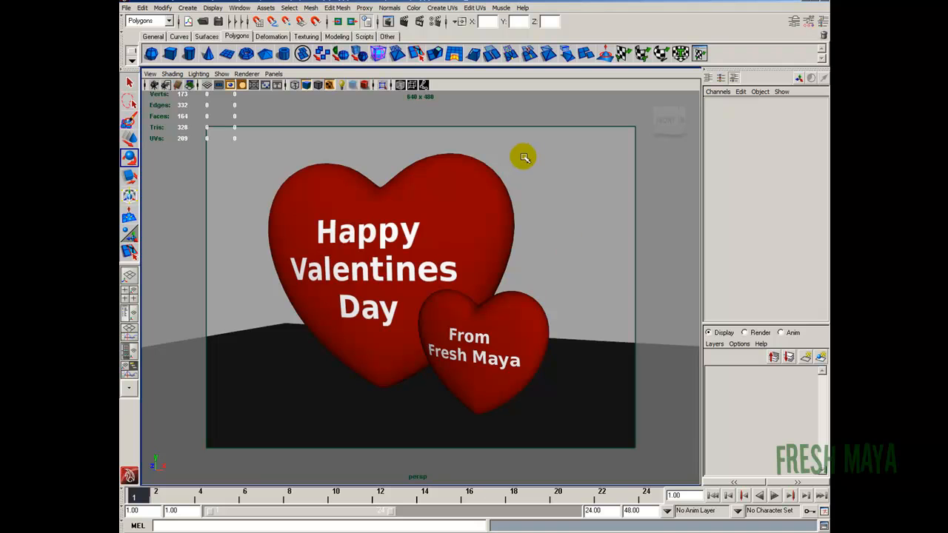
Check the available renderers in the Render Settings, then close them
{"action": "left_click", "coordinate": [438, 18]}
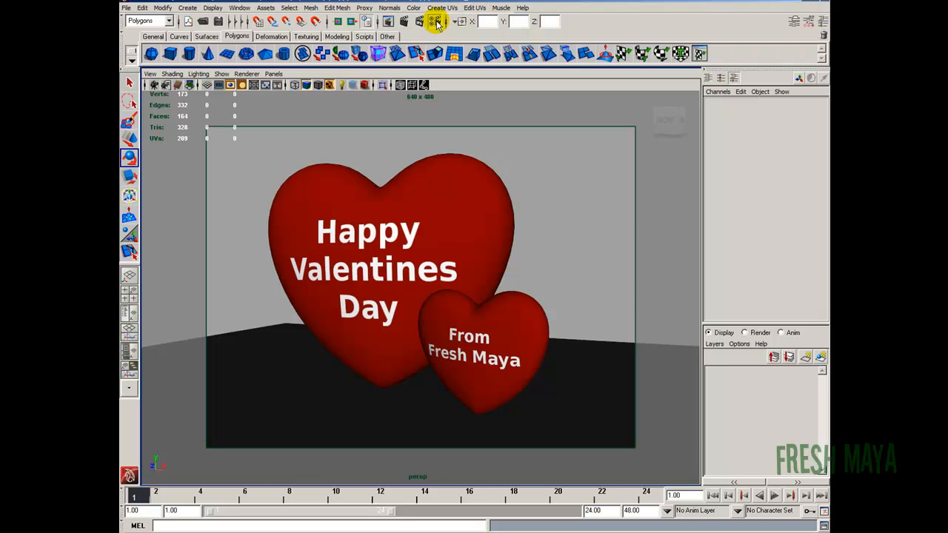
{"action": "left_click", "coordinate": [406, 119]}
{"action": "left_click", "coordinate": [406, 120]}
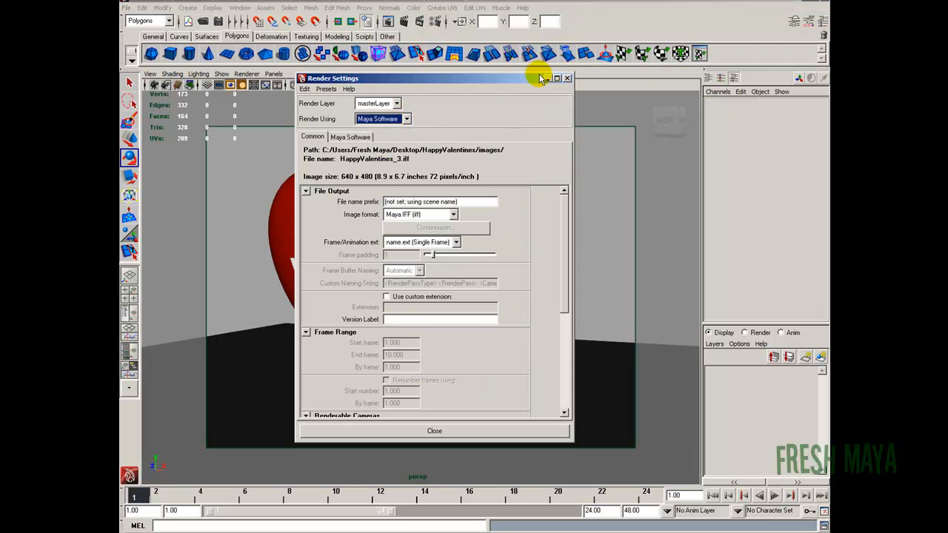
{"action": "left_click", "coordinate": [407, 120]}
{"action": "left_click", "coordinate": [411, 121]}
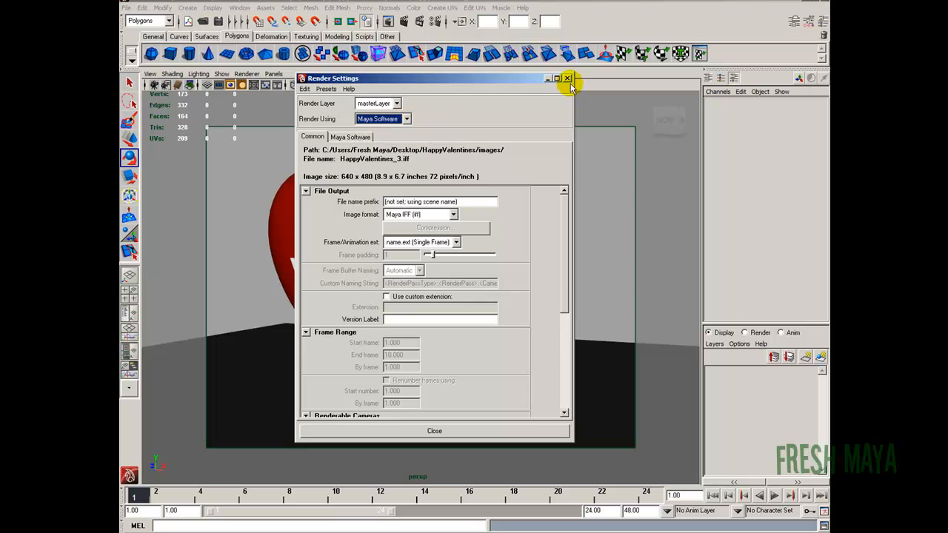
{"action": "left_click", "coordinate": [567, 78]}
Make sure the Mayatomr.mll plug-in is set to Loaded and Auto load in the Plug-in Manager
{"action": "left_click", "coordinate": [241, 10]}
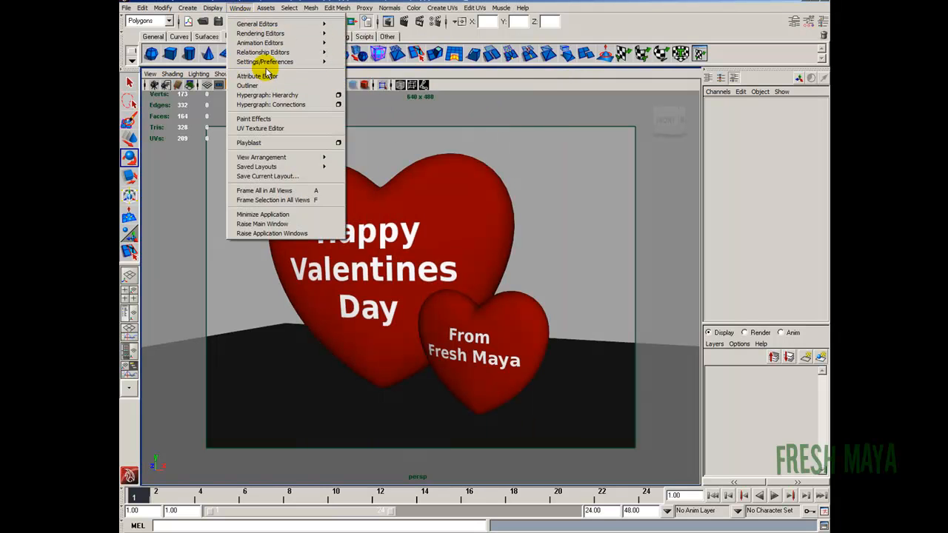
{"action": "mouse_move", "coordinate": [255, 61]}
{"action": "left_click", "coordinate": [389, 152]}
{"action": "scroll", "coordinate": [561, 233], "scroll_direction": "down", "scroll_amount": 4}
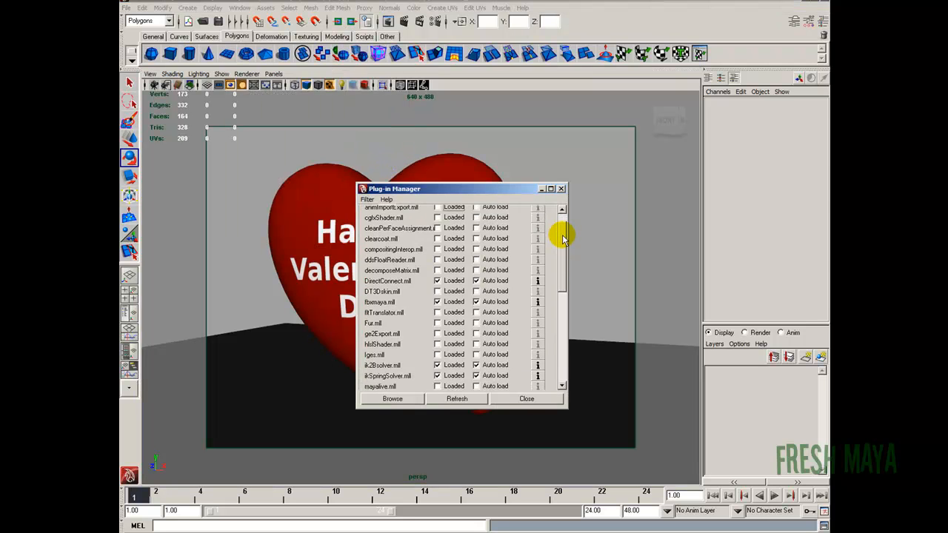
{"action": "scroll", "coordinate": [563, 277], "scroll_direction": "down", "scroll_amount": 1}
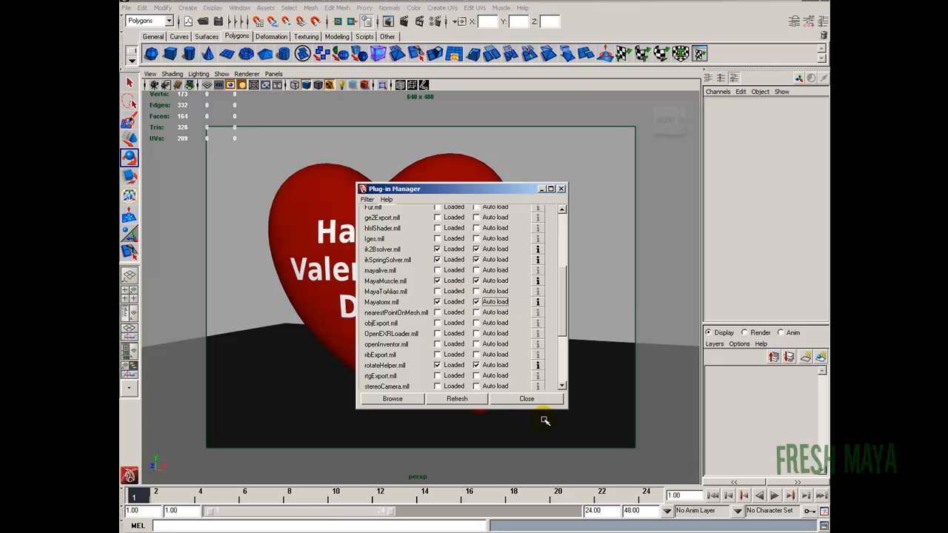
{"action": "left_click", "coordinate": [526, 399]}
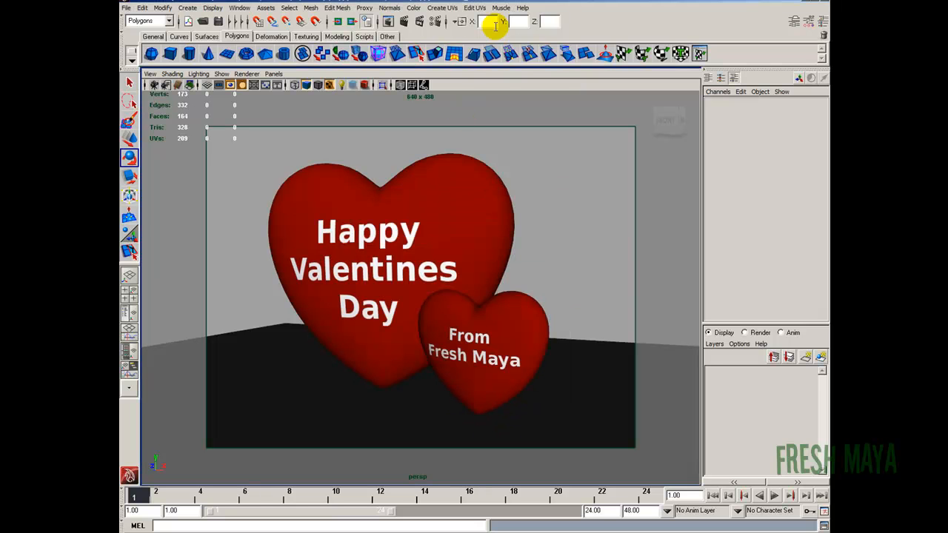
Set the renderer to mental ray and its Quality Preset to Production
{"action": "left_click", "coordinate": [437, 22]}
{"action": "left_click", "coordinate": [407, 118]}
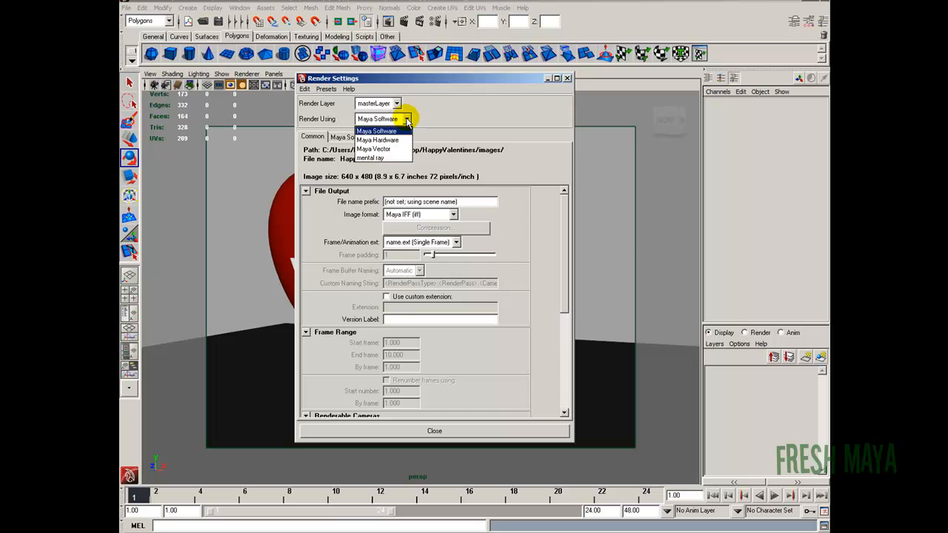
{"action": "left_click", "coordinate": [384, 157]}
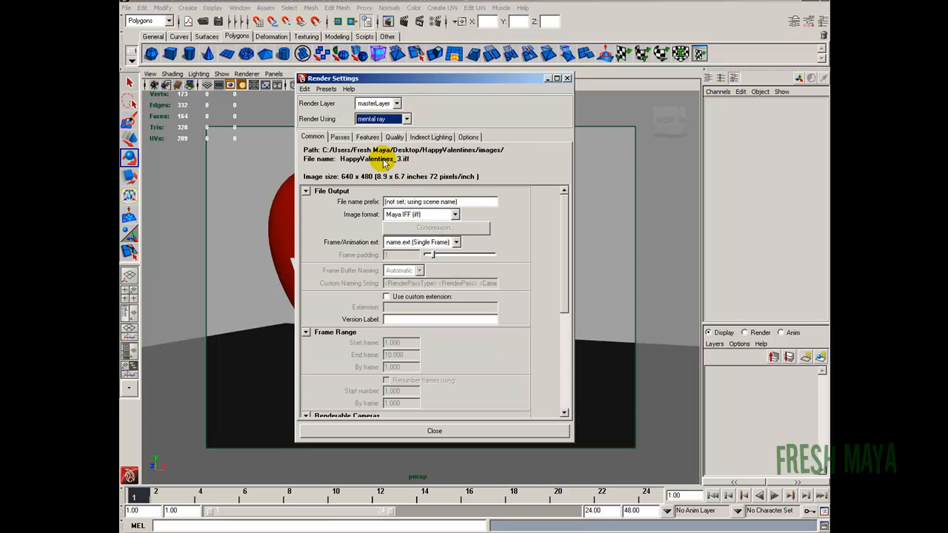
{"action": "left_click", "coordinate": [395, 138]}
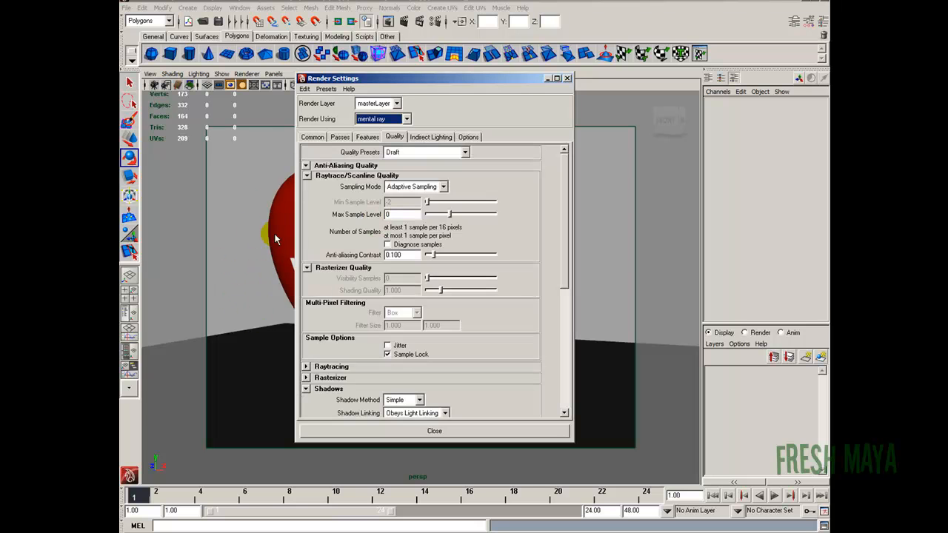
{"action": "left_click", "coordinate": [467, 152]}
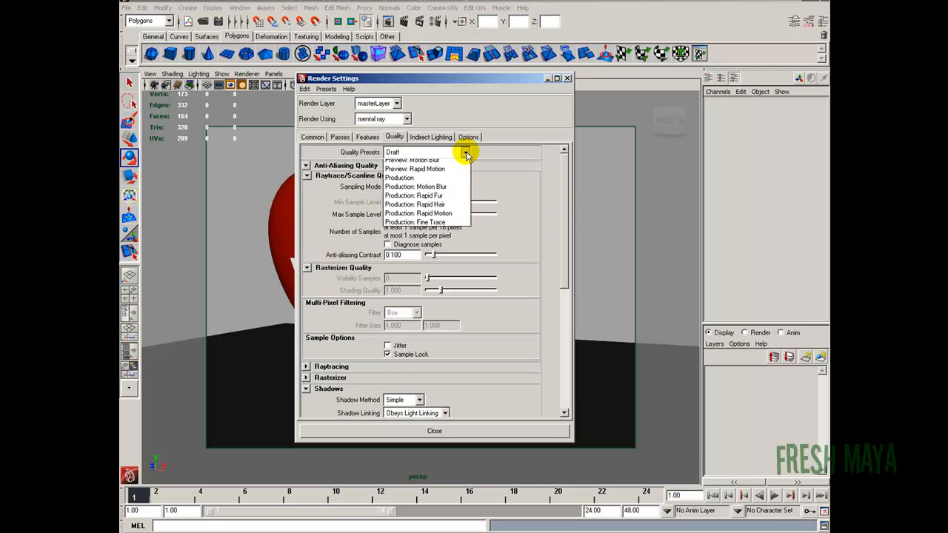
{"action": "left_click", "coordinate": [429, 251]}
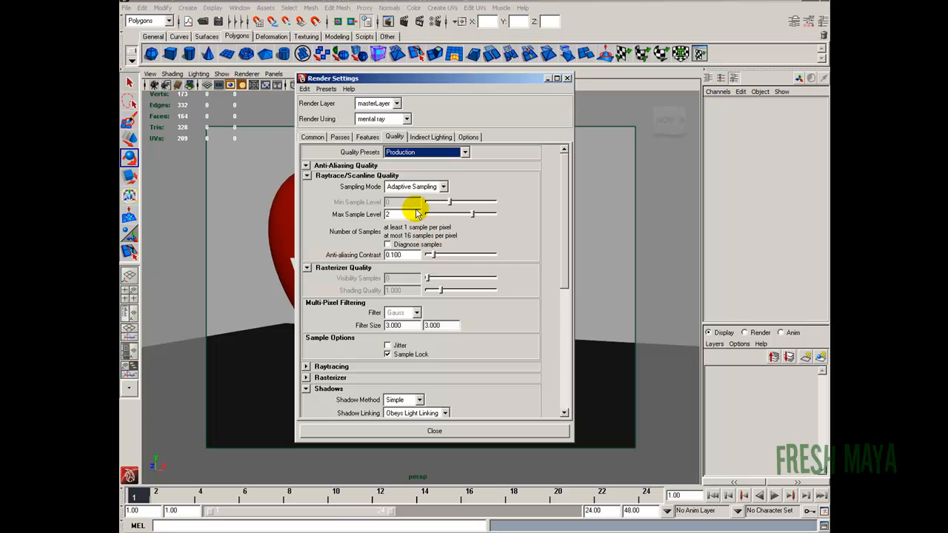
Enable Final Gathering as a secondary effect for mental ray and check the common render settings before closing them
{"action": "left_click", "coordinate": [369, 138]}
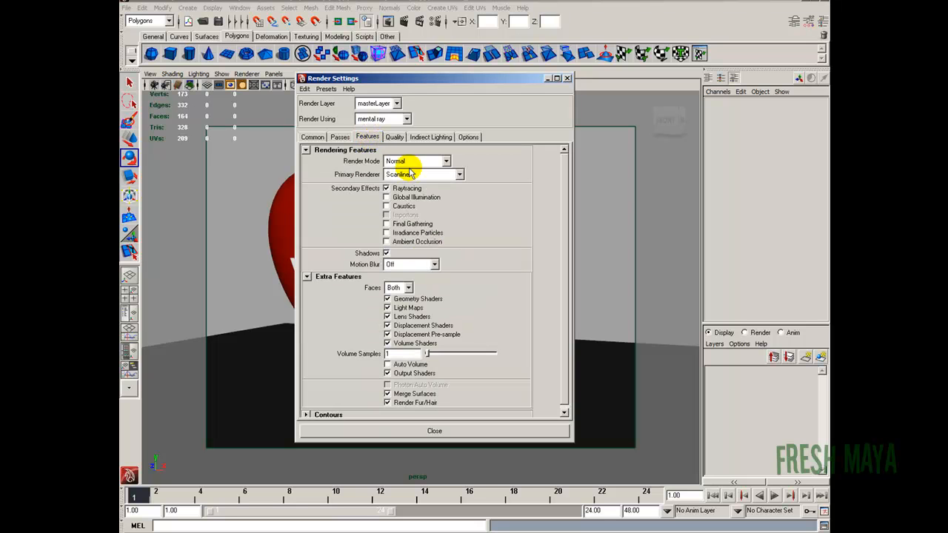
{"action": "left_click", "coordinate": [386, 224]}
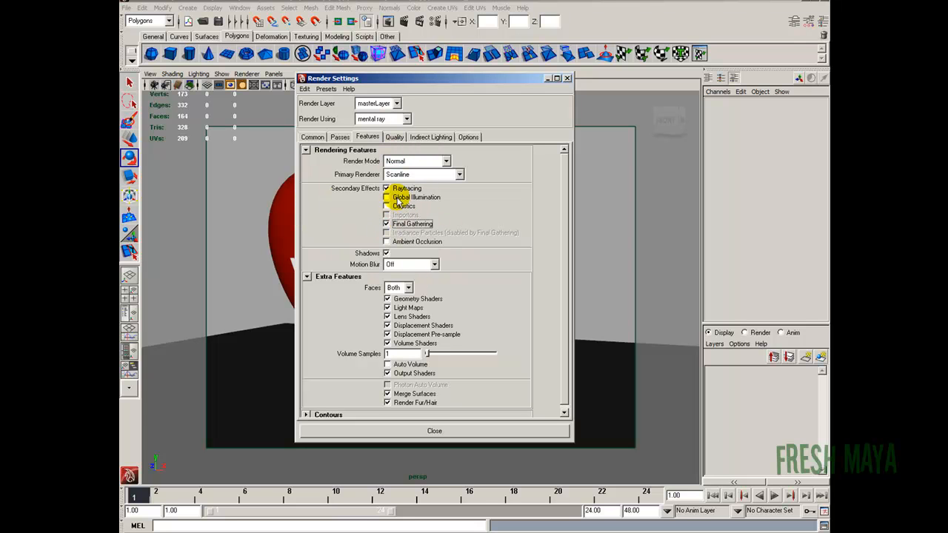
{"action": "left_click", "coordinate": [313, 137]}
{"action": "scroll", "coordinate": [567, 239], "scroll_direction": "down", "scroll_amount": 1}
{"action": "mouse_move", "coordinate": [567, 238]}
{"action": "left_mouse_down"}
{"action": "mouse_move", "coordinate": [568, 328]}
{"action": "mouse_move", "coordinate": [571, 230]}
{"action": "left_mouse_up"}
{"action": "left_click", "coordinate": [567, 77]}
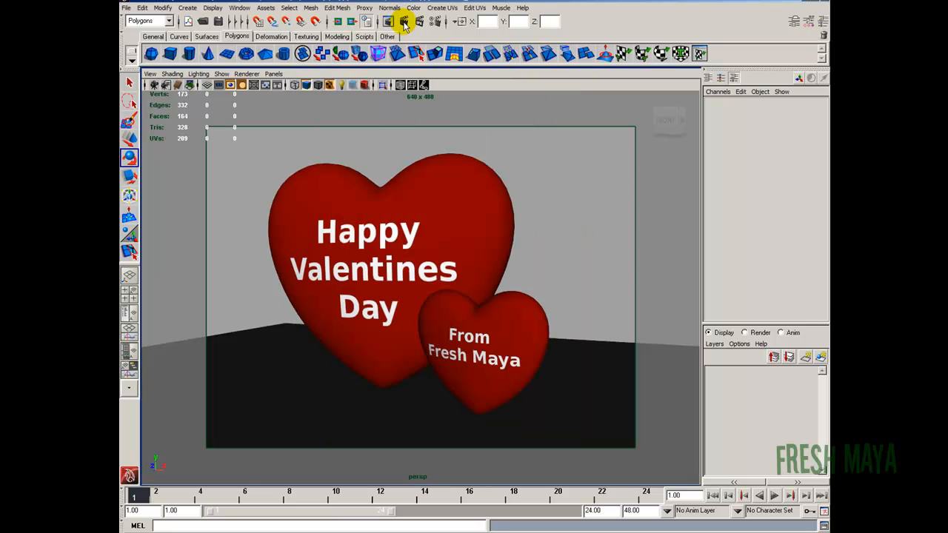
Render the current frame from the perspective camera and keep the image in the Render View
{"action": "left_click", "coordinate": [404, 22]}
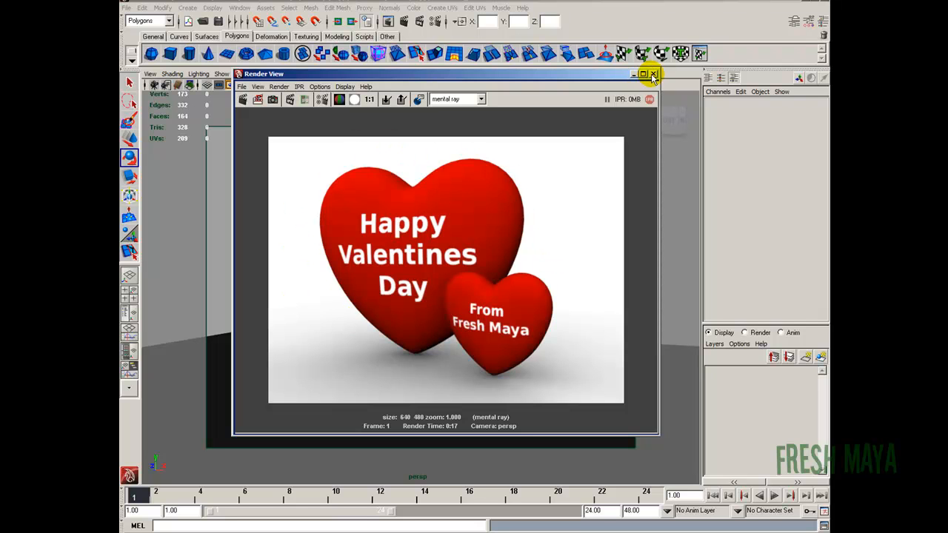
{"action": "left_click", "coordinate": [387, 100]}
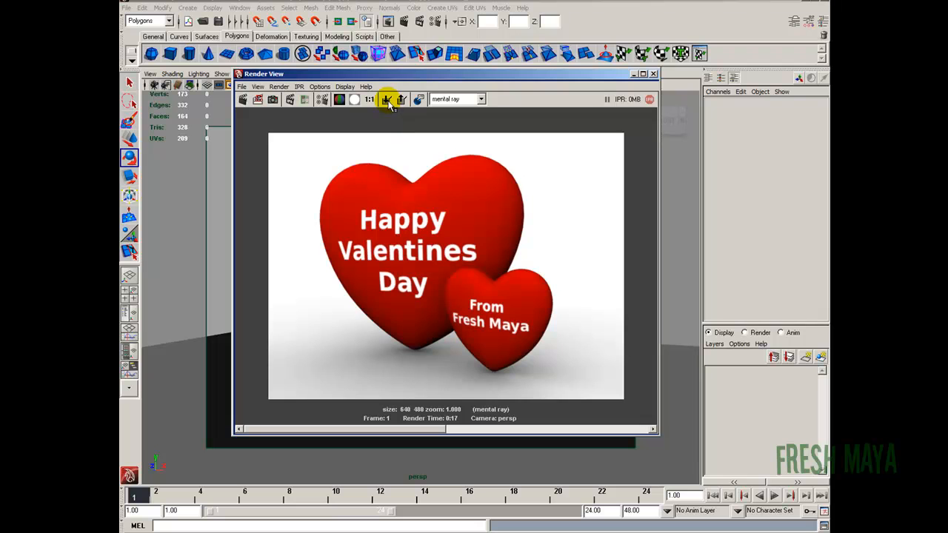
Close the Render View and graph the input and output connections of the shdr_Heart material in the Hypershade
{"action": "left_click", "coordinate": [652, 74]}
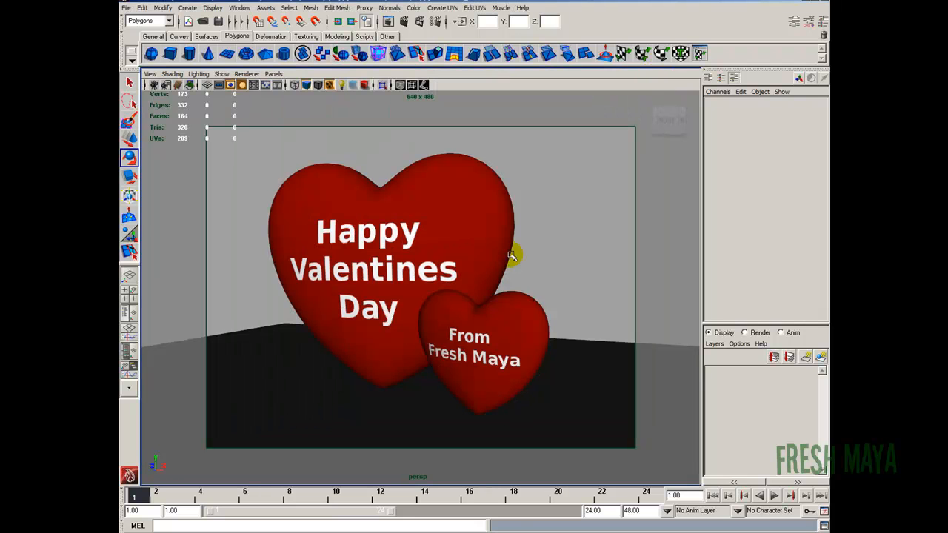
{"action": "left_click", "coordinate": [240, 7]}
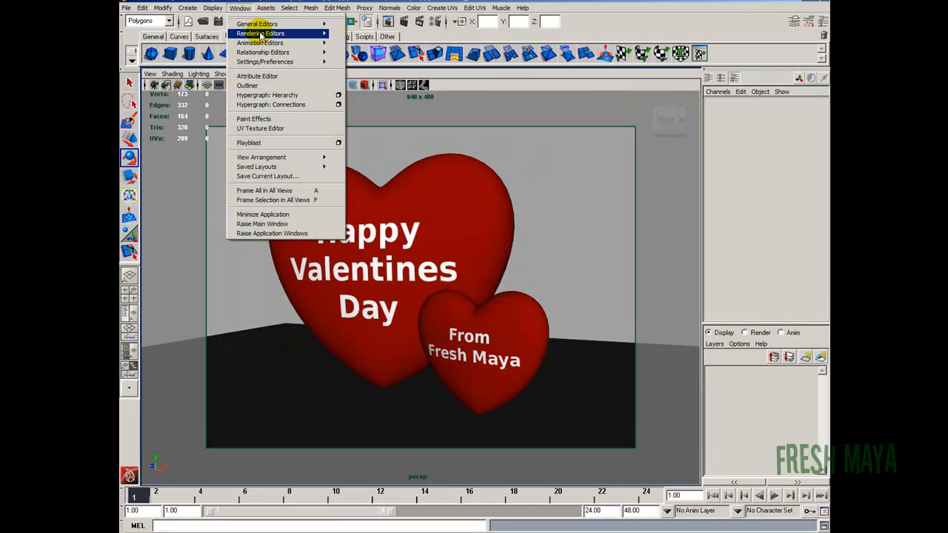
{"action": "mouse_move", "coordinate": [261, 34]}
{"action": "left_click", "coordinate": [357, 57]}
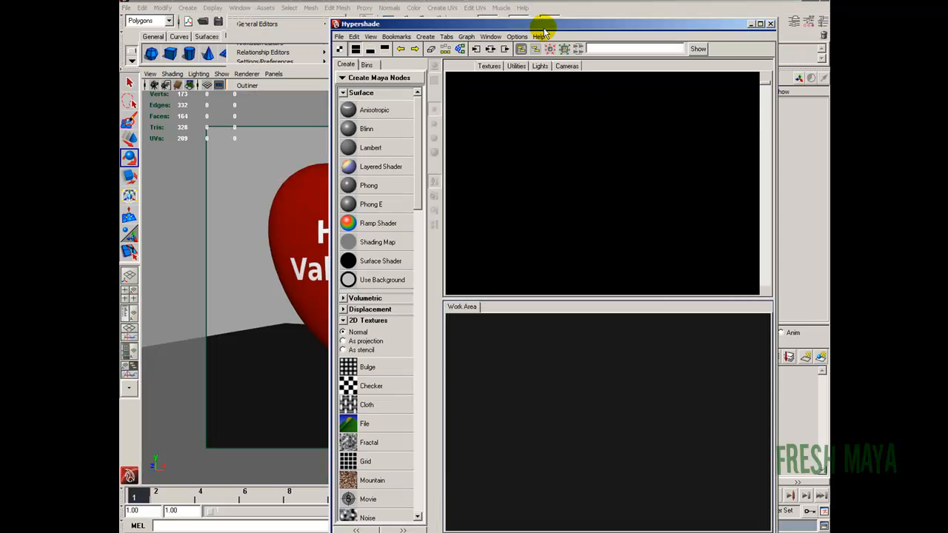
{"action": "left_click_drag", "start_coordinate": [541, 25], "coordinate": [376, 22]}
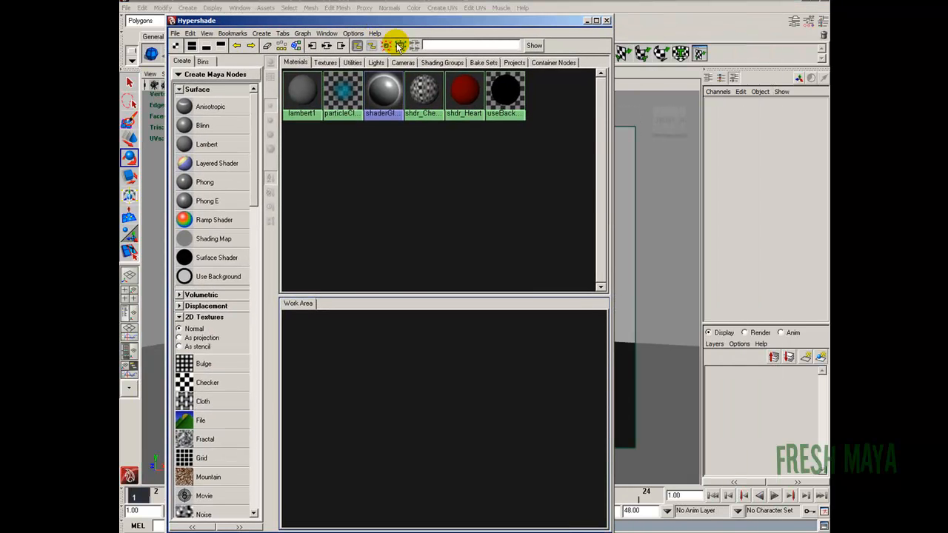
{"action": "double_click", "coordinate": [467, 94]}
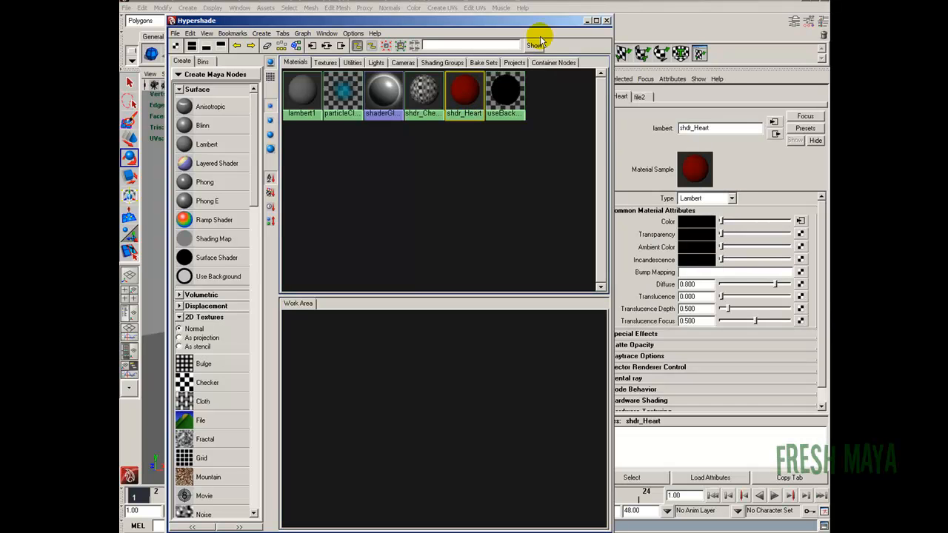
{"action": "left_click_drag", "start_coordinate": [529, 21], "coordinate": [499, 20]}
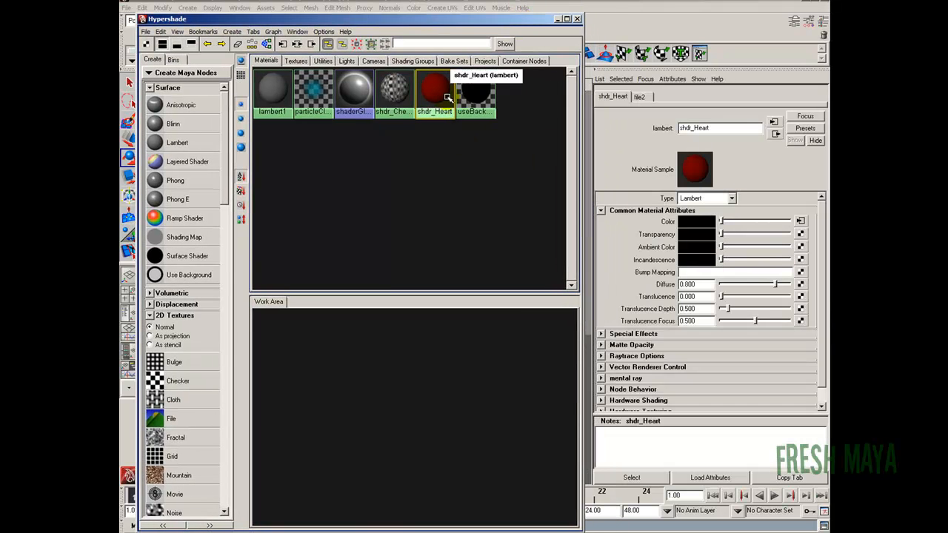
{"action": "left_click", "coordinate": [299, 46]}
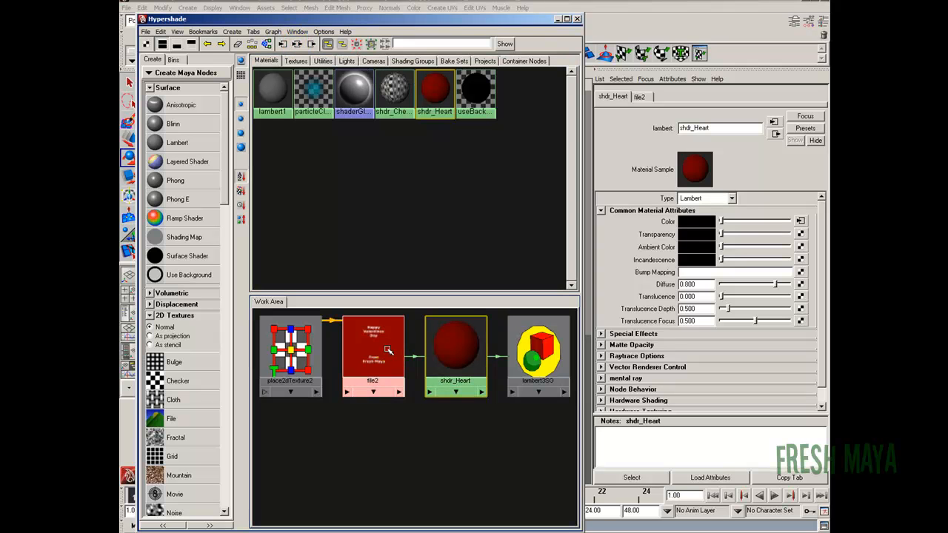
Set the Filter Type of the HeartTexture.jpg file texture node to Off and close the Hypershade
{"action": "left_click", "coordinate": [372, 345]}
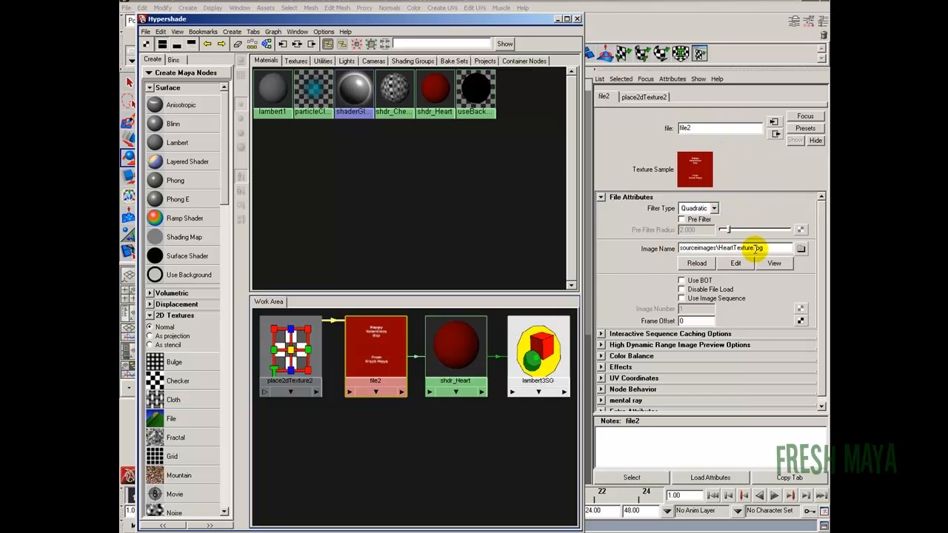
{"action": "left_click", "coordinate": [716, 209]}
{"action": "left_click", "coordinate": [696, 217]}
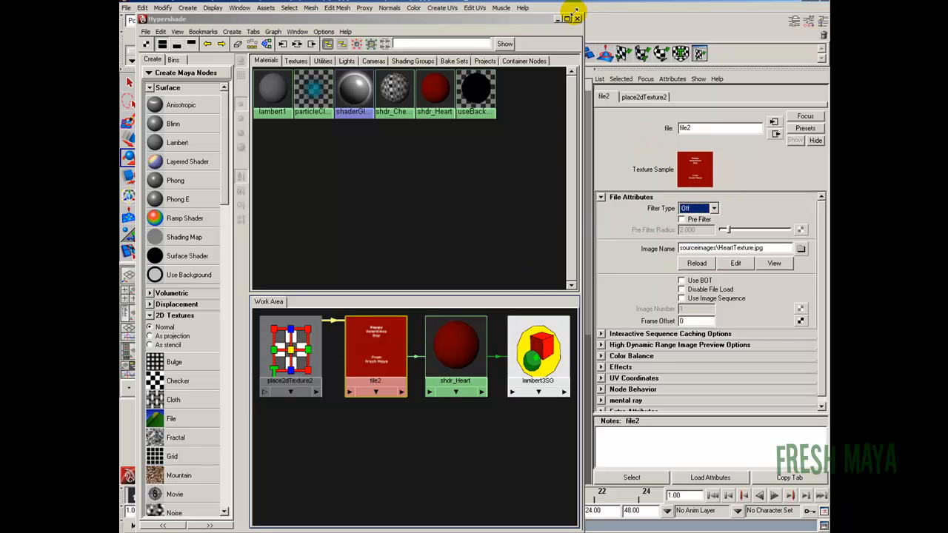
{"action": "left_click", "coordinate": [577, 19]}
{"action": "left_click", "coordinate": [577, 19]}
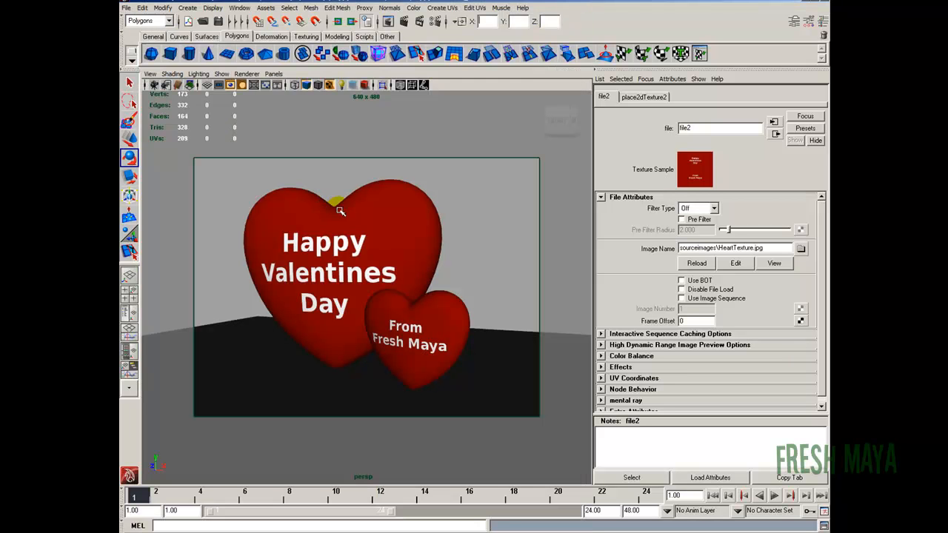
Render the current frame again and compare the new image with the one kept in the Render View
{"action": "left_click", "coordinate": [406, 22]}
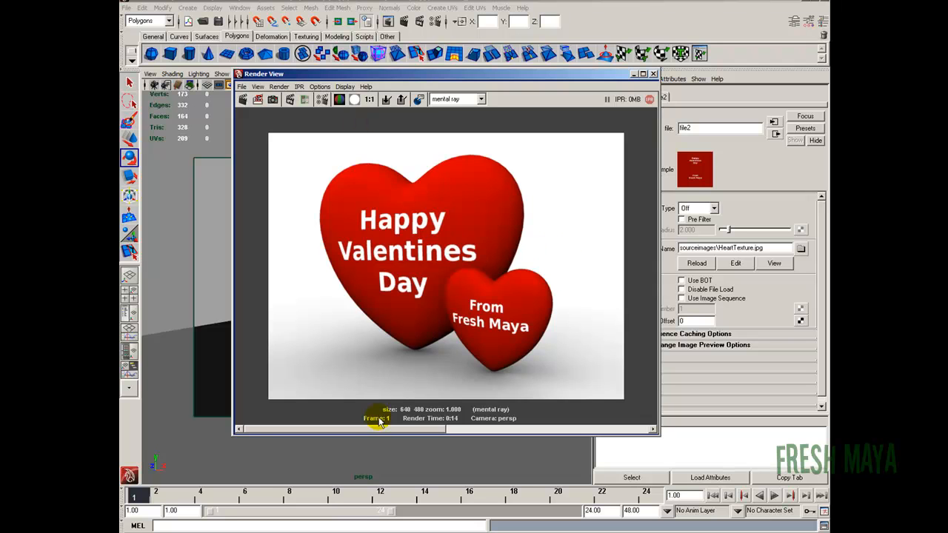
{"action": "left_click_drag", "start_coordinate": [390, 433], "coordinate": [552, 437]}
{"action": "left_click_drag", "start_coordinate": [414, 435], "coordinate": [435, 421]}
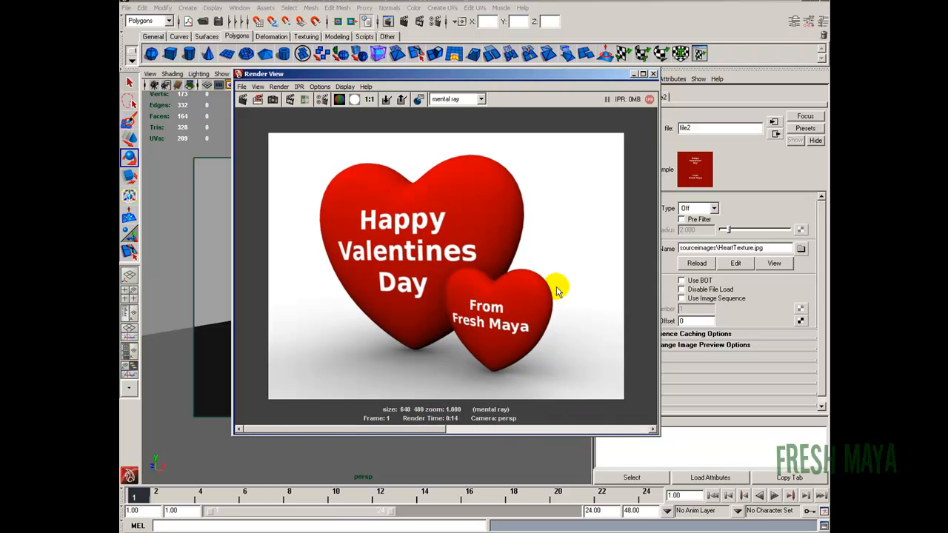